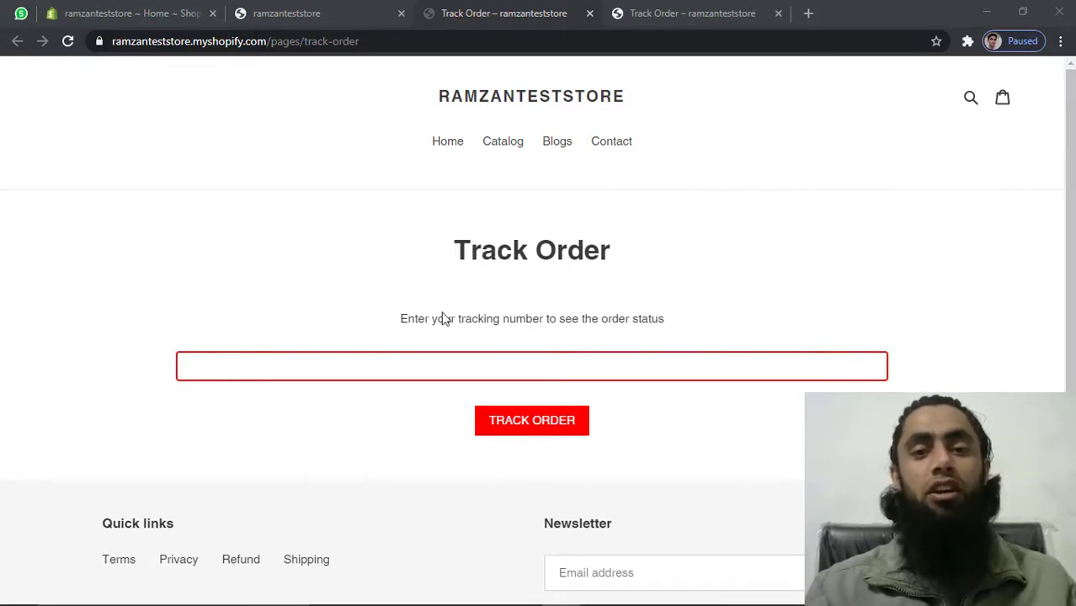
Try the tracking-number field on both Track Order storefront pages, then return to the Shopify admin
{"action": "left_click", "coordinate": [406, 367]}
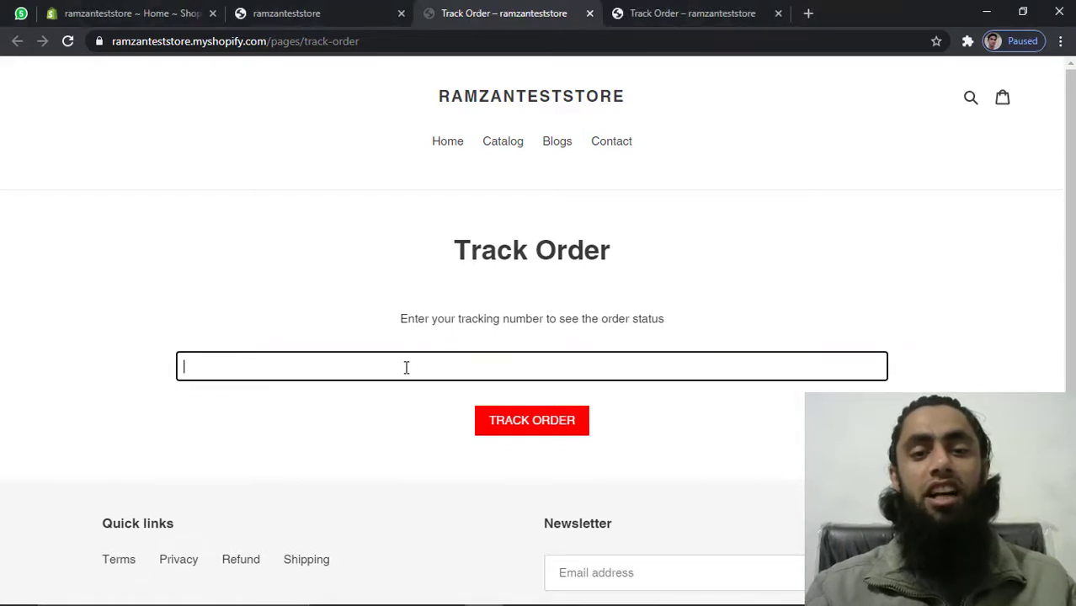
{"action": "left_click", "coordinate": [371, 308]}
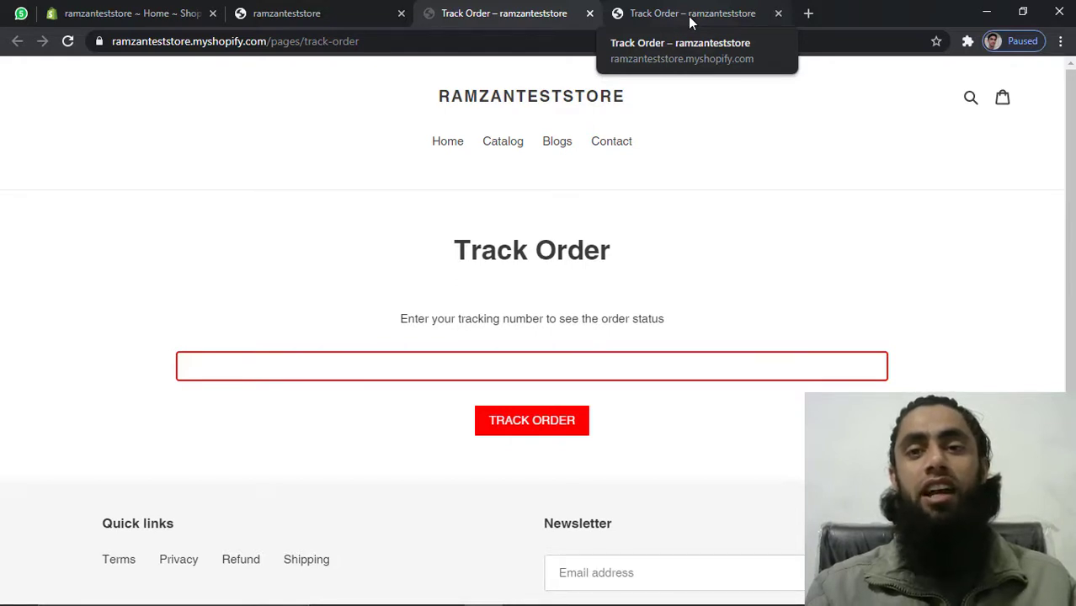
{"action": "left_click", "coordinate": [688, 16]}
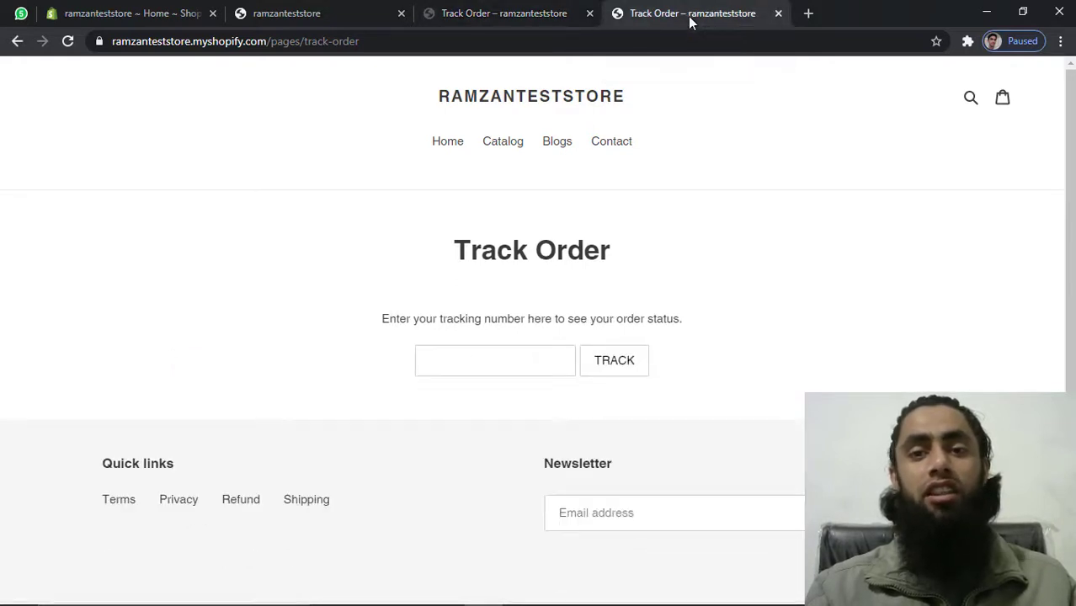
{"action": "left_click", "coordinate": [464, 370]}
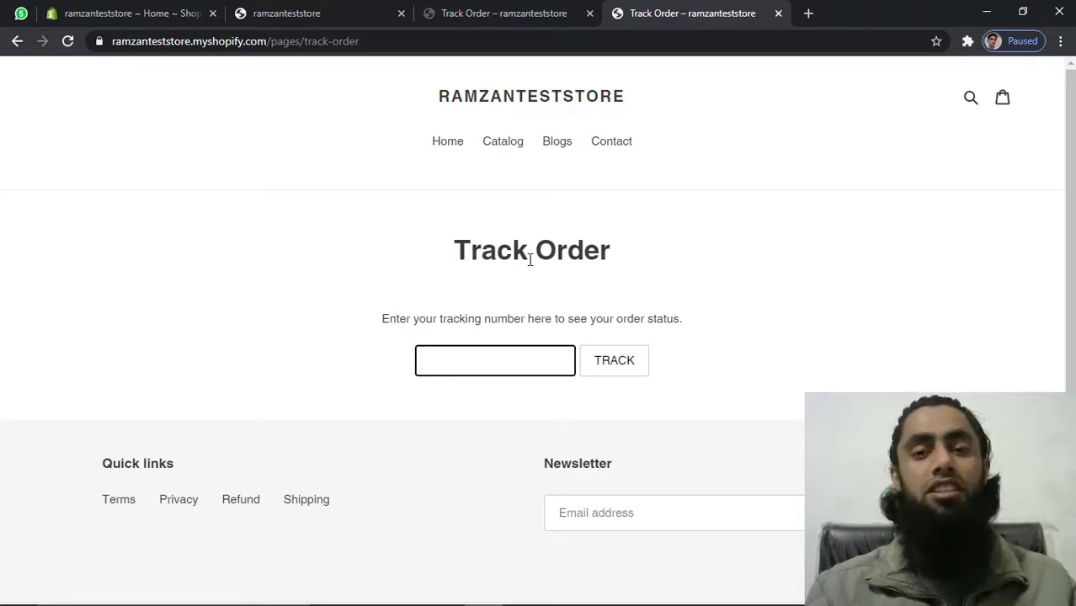
{"action": "left_click", "coordinate": [484, 18]}
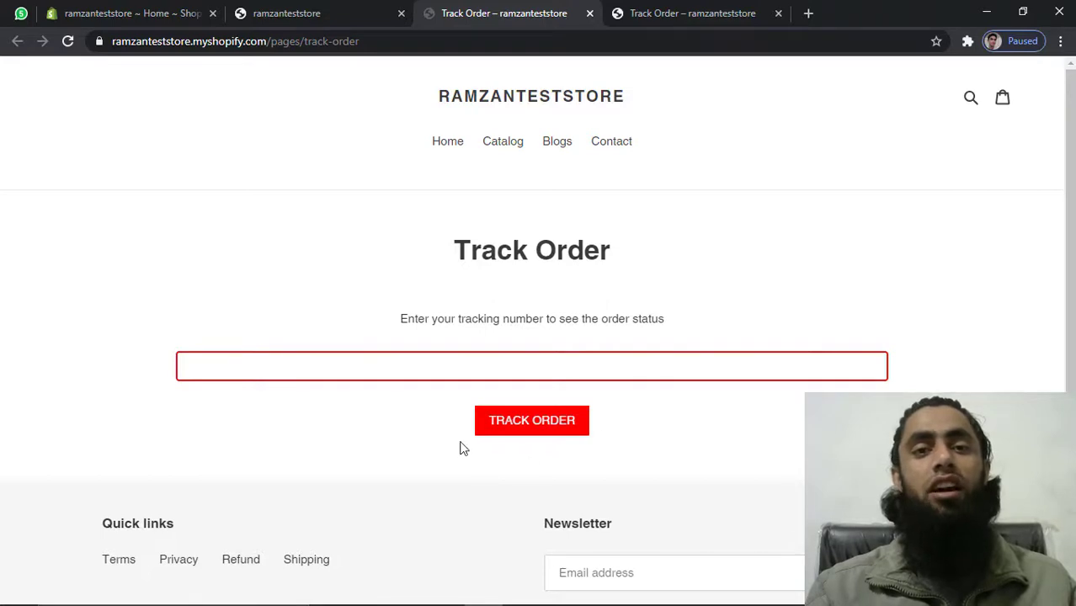
{"action": "left_click", "coordinate": [109, 12]}
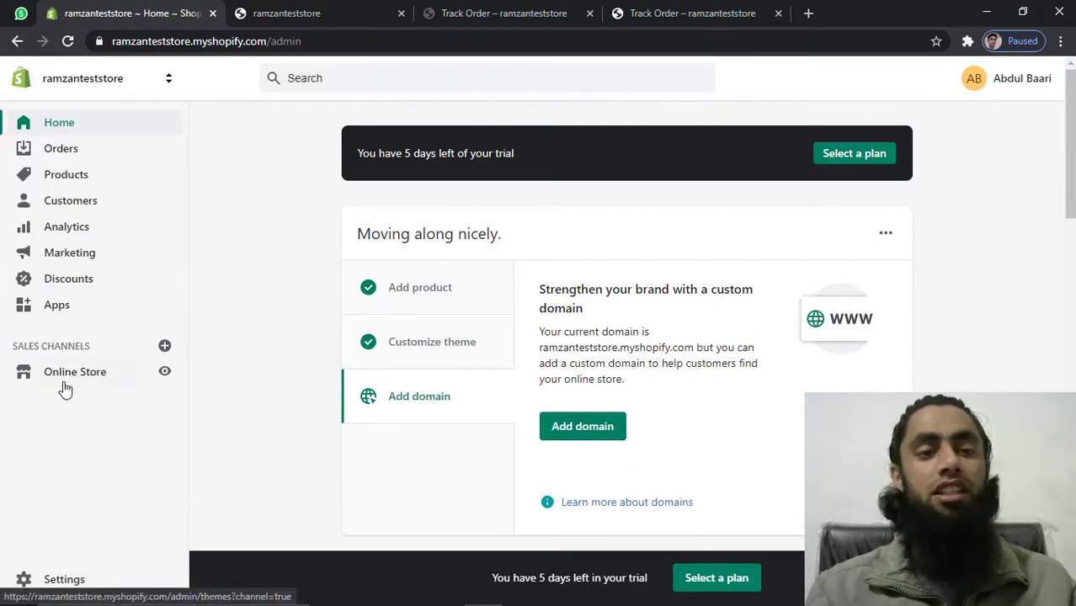
Review the Online Store themes and scroll through the live storefront home page
{"action": "left_click", "coordinate": [90, 375]}
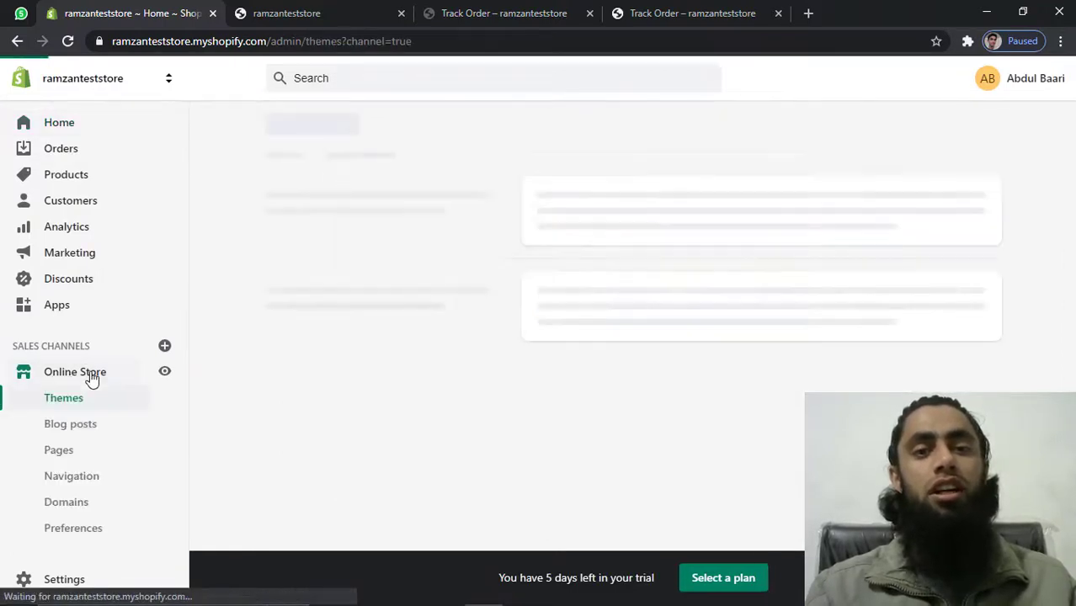
{"action": "left_click", "coordinate": [317, 17]}
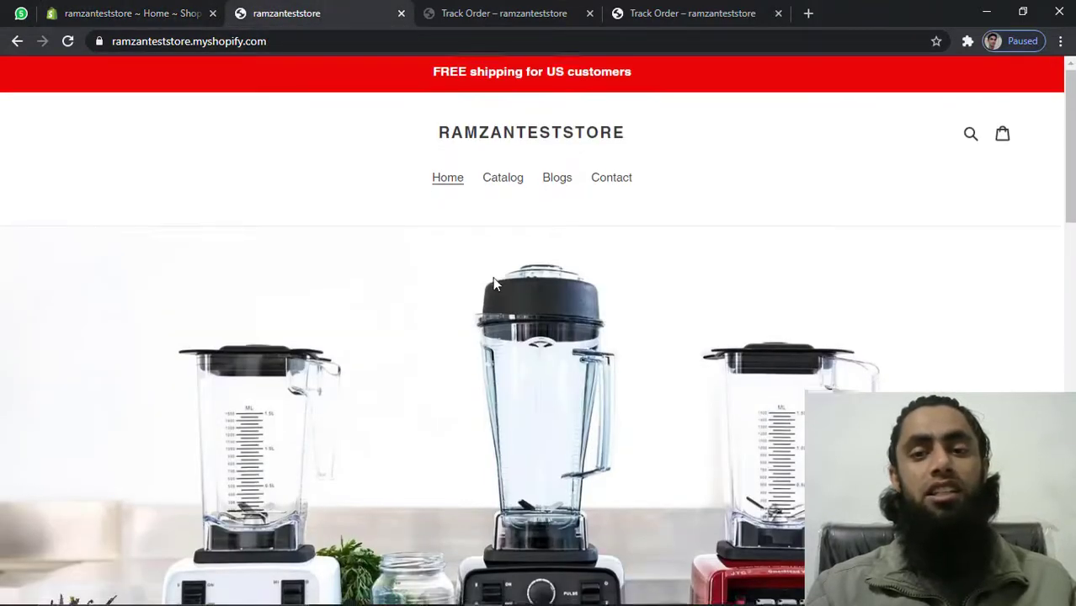
{"action": "scroll", "coordinate": [493, 281], "scroll_direction": "down", "scroll_amount": 3}
{"action": "scroll", "coordinate": [495, 285], "scroll_direction": "down", "scroll_amount": 7}
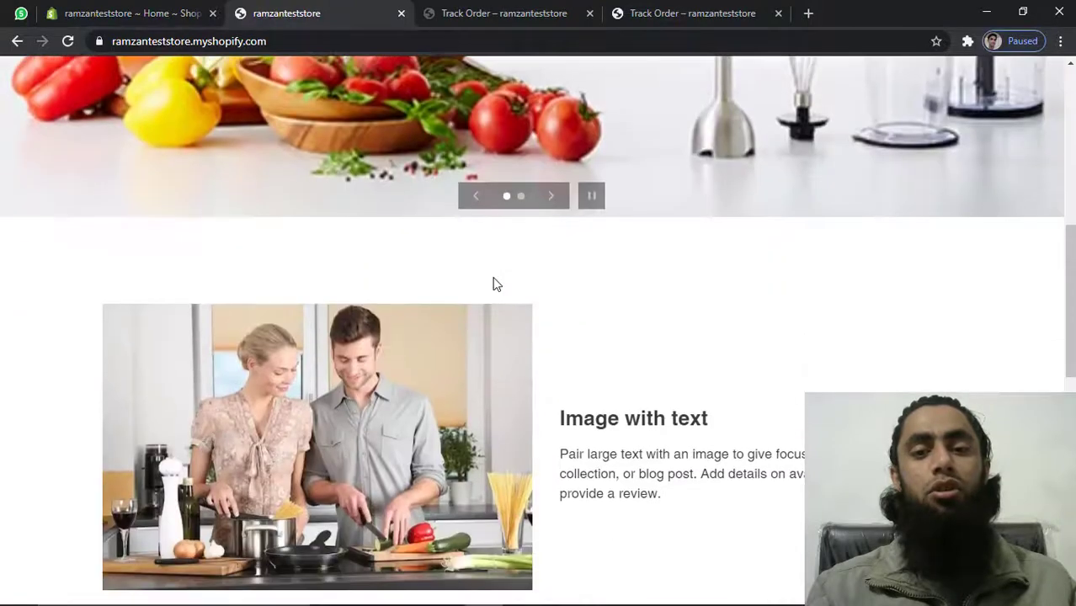
{"action": "scroll", "coordinate": [494, 284], "scroll_direction": "down", "scroll_amount": 2}
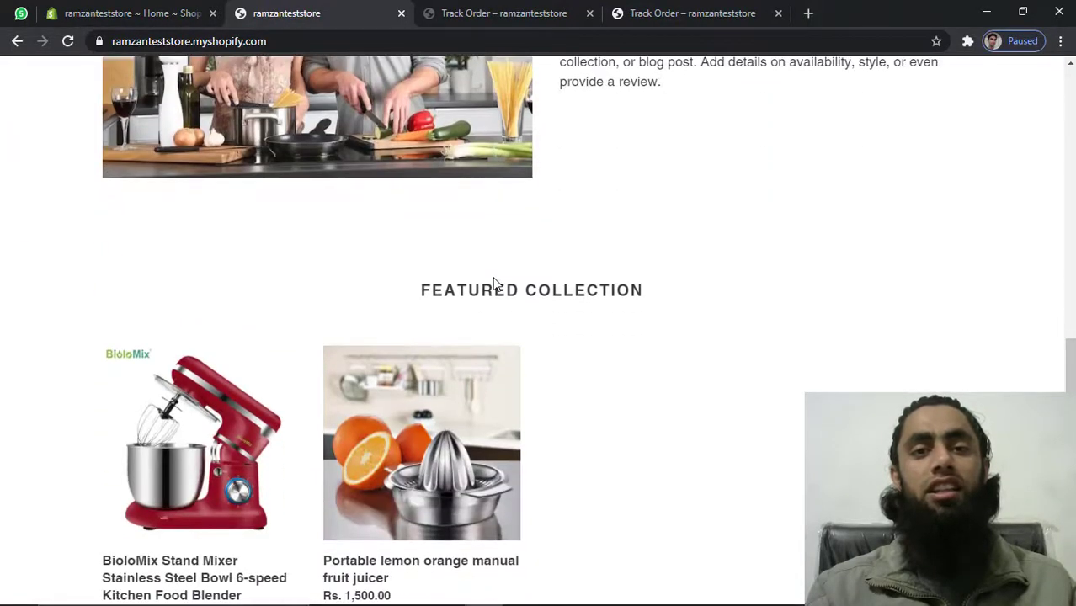
{"action": "scroll", "coordinate": [494, 284], "scroll_direction": "up", "scroll_amount": 8}
{"action": "scroll", "coordinate": [494, 284], "scroll_direction": "up", "scroll_amount": 3}
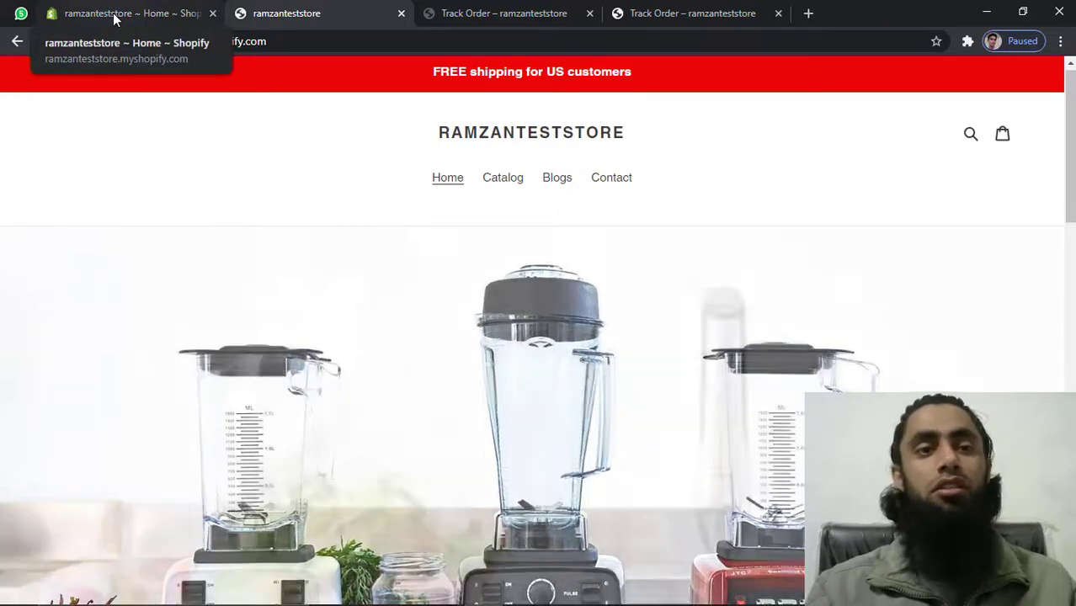
{"action": "left_click", "coordinate": [114, 17]}
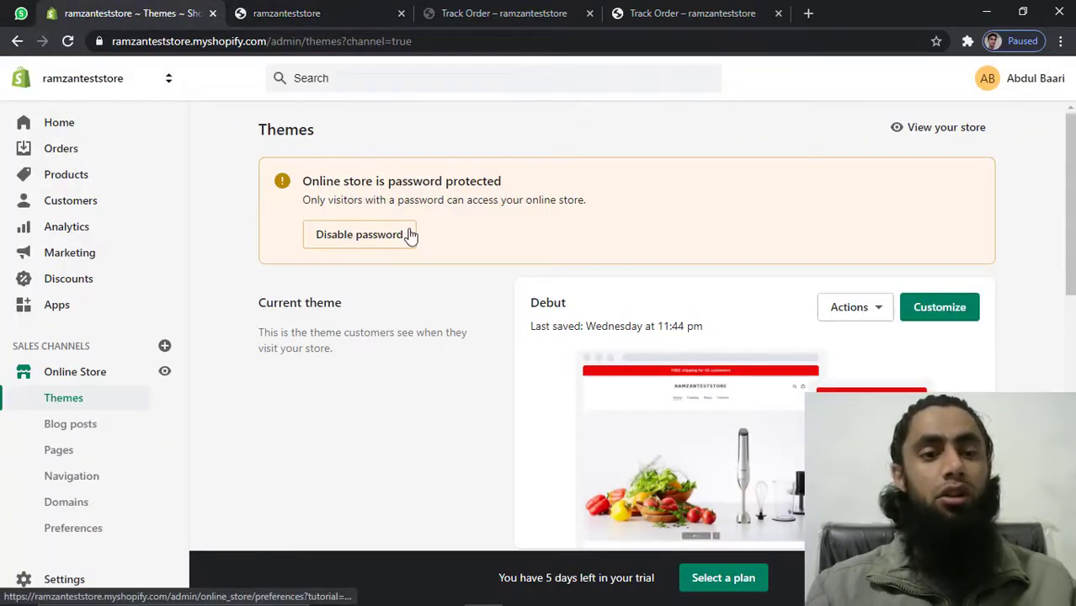
Recheck the existing Track Order page against the Pages list, then start a new page
{"action": "left_click", "coordinate": [59, 454]}
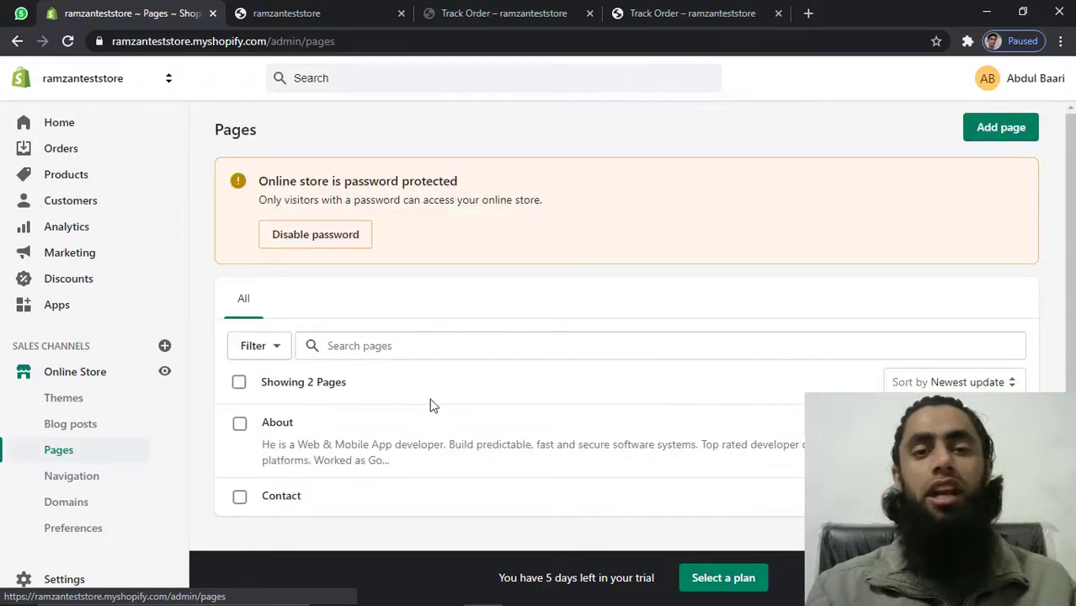
{"action": "left_click", "coordinate": [494, 13]}
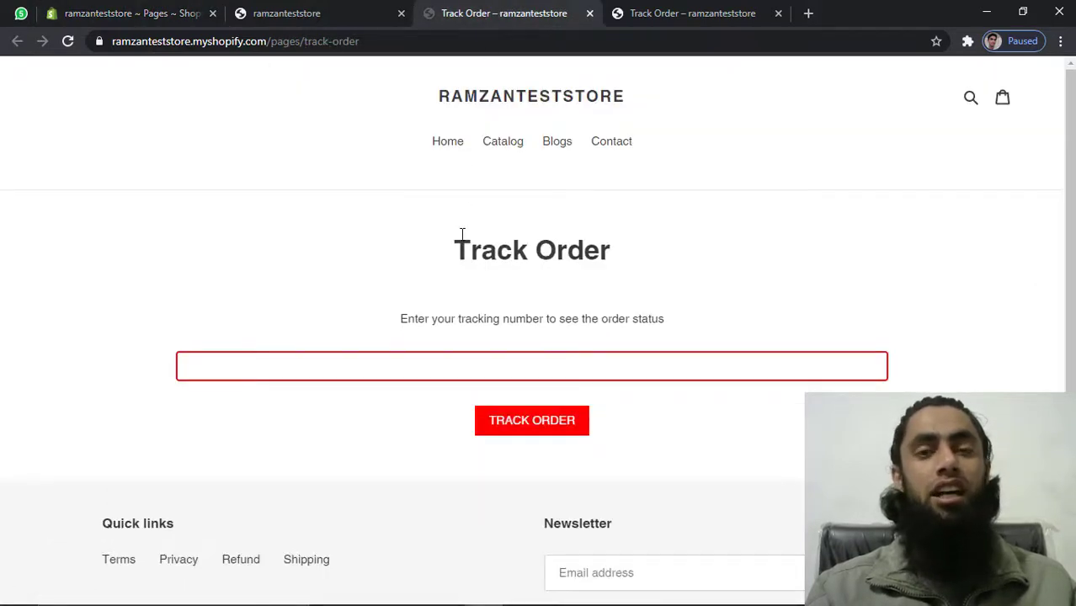
{"action": "left_click", "coordinate": [122, 14]}
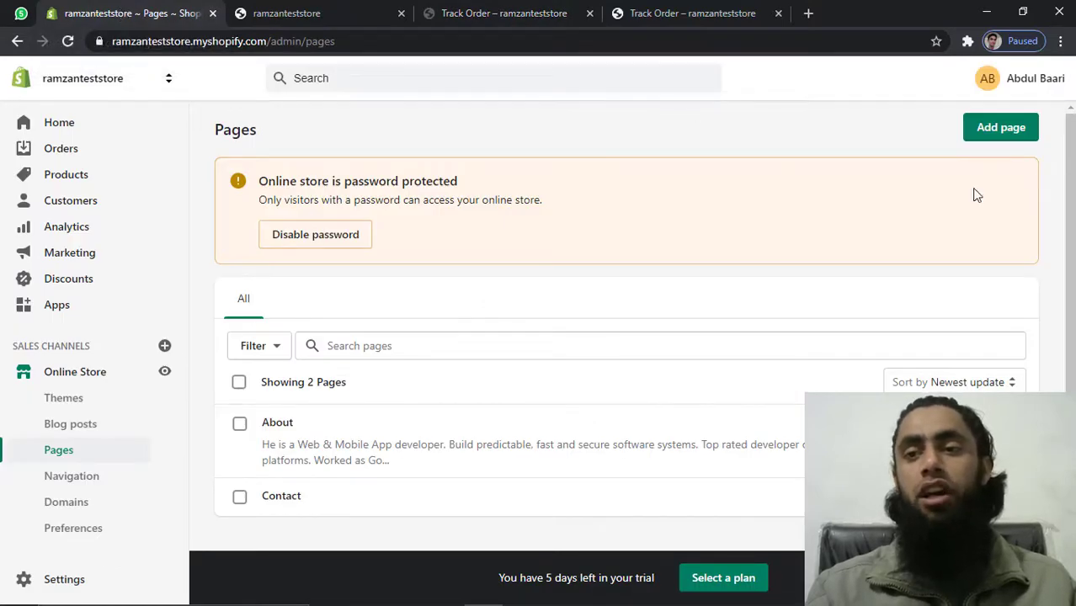
{"action": "left_click", "coordinate": [997, 128]}
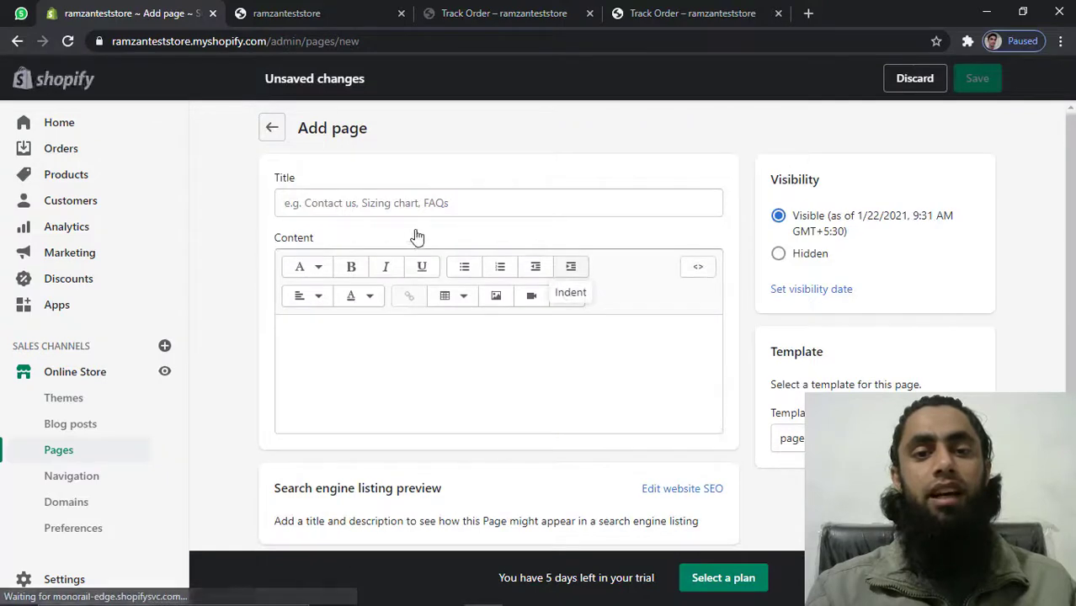
Title the new page 'Track Order'
{"action": "left_click", "coordinate": [406, 202]}
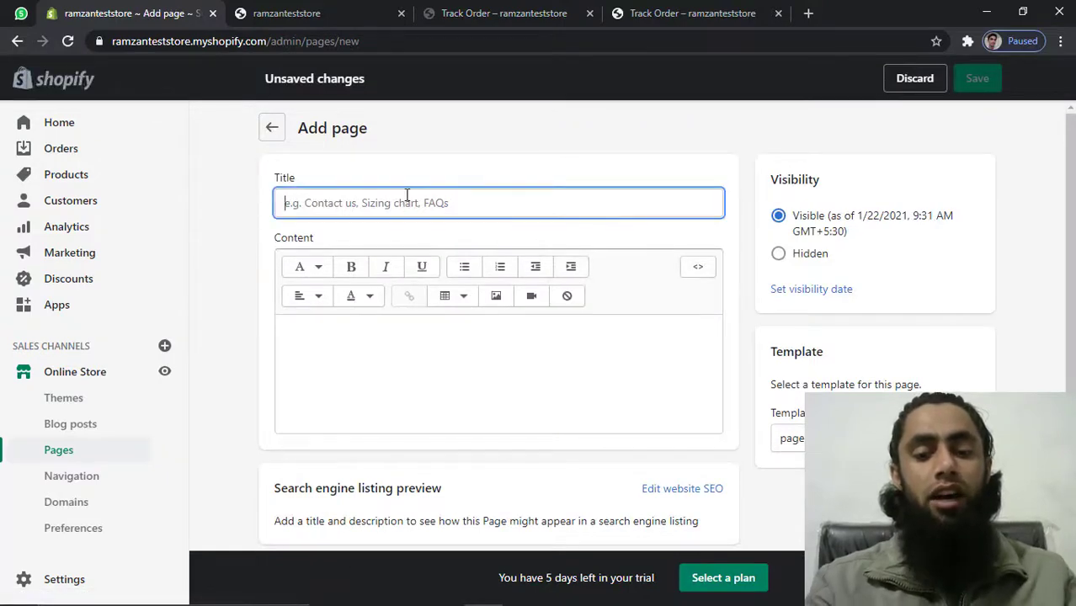
{"action": "type", "text": "Track"}
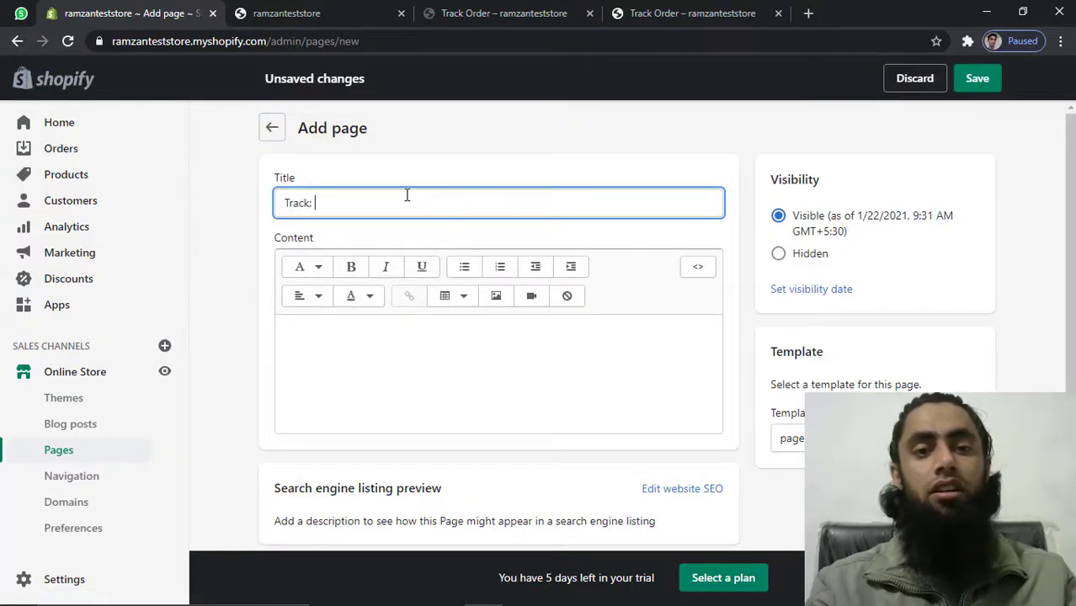
{"action": "type", "text": ":"}
{"action": "key", "text": "BackSpace"}
{"action": "key", "text": "BackSpace"}
{"action": "type", "text": "Order"}
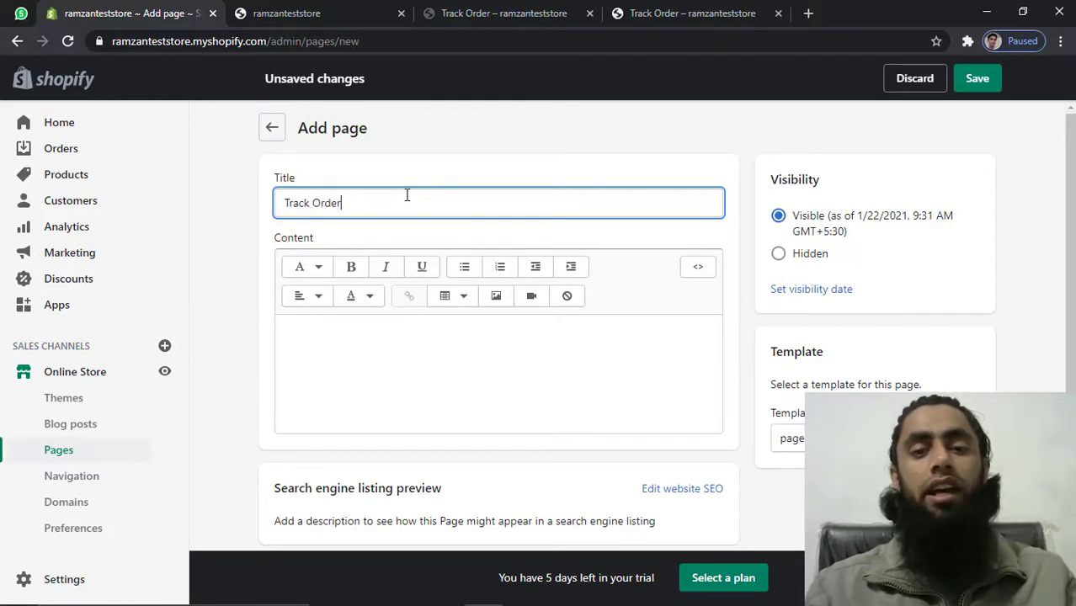
Copy the forms.gle link from the VS Code notes and paste it into a new browser tab
{"action": "left_click", "coordinate": [361, 388]}
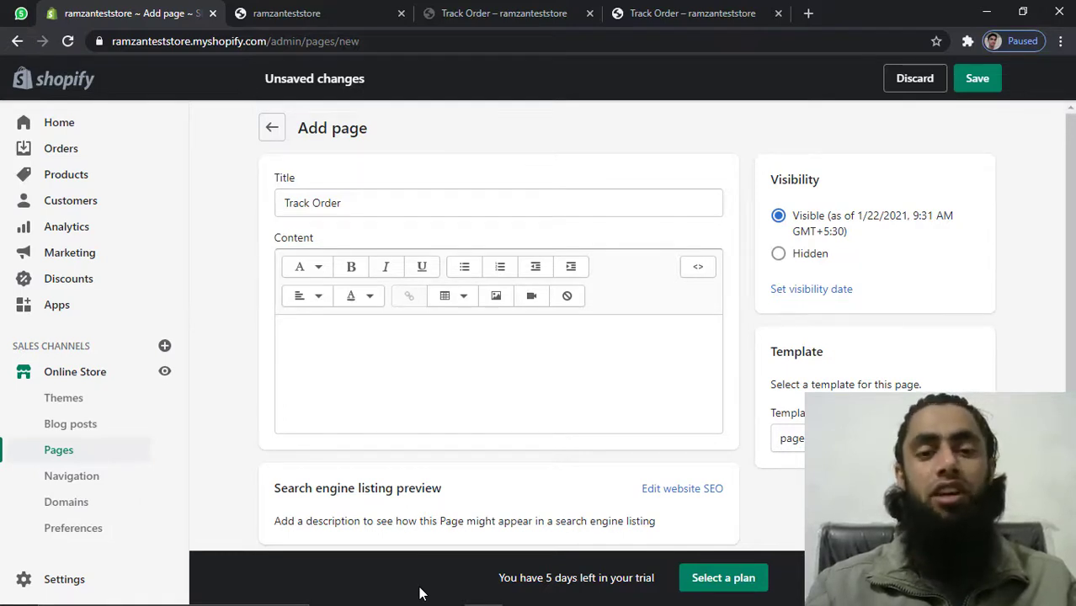
{"action": "mouse_move", "coordinate": [425, 603]}
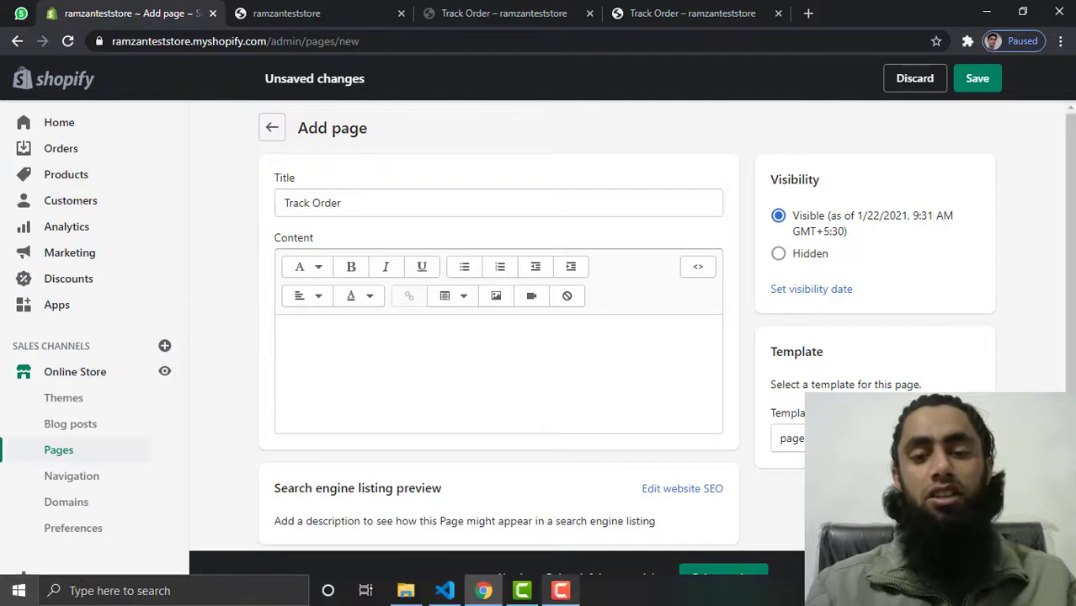
{"action": "left_click", "coordinate": [443, 591]}
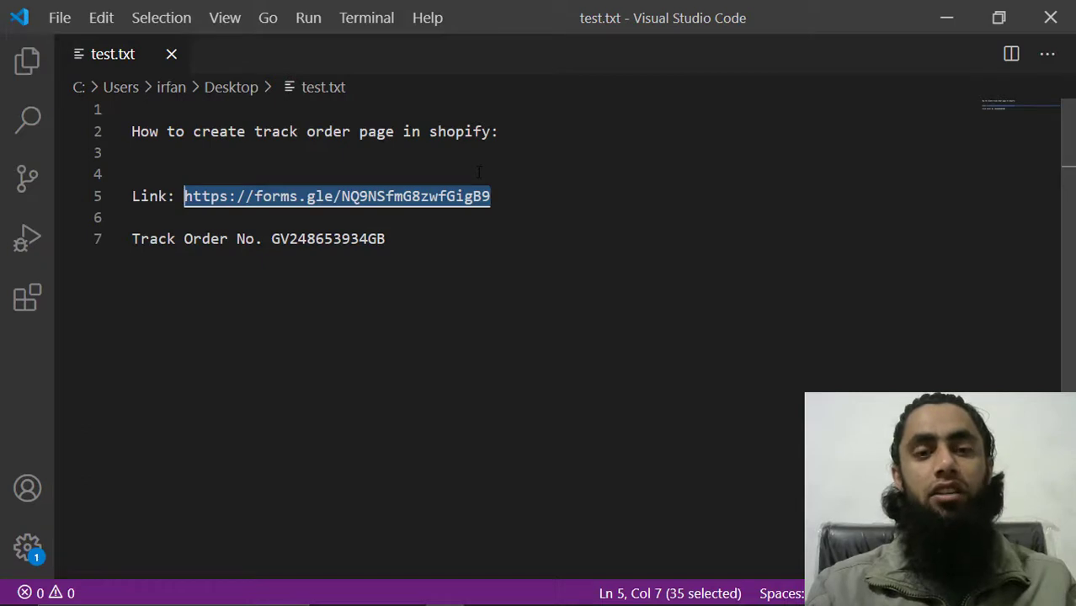
{"action": "key", "text": "alt+Tab"}
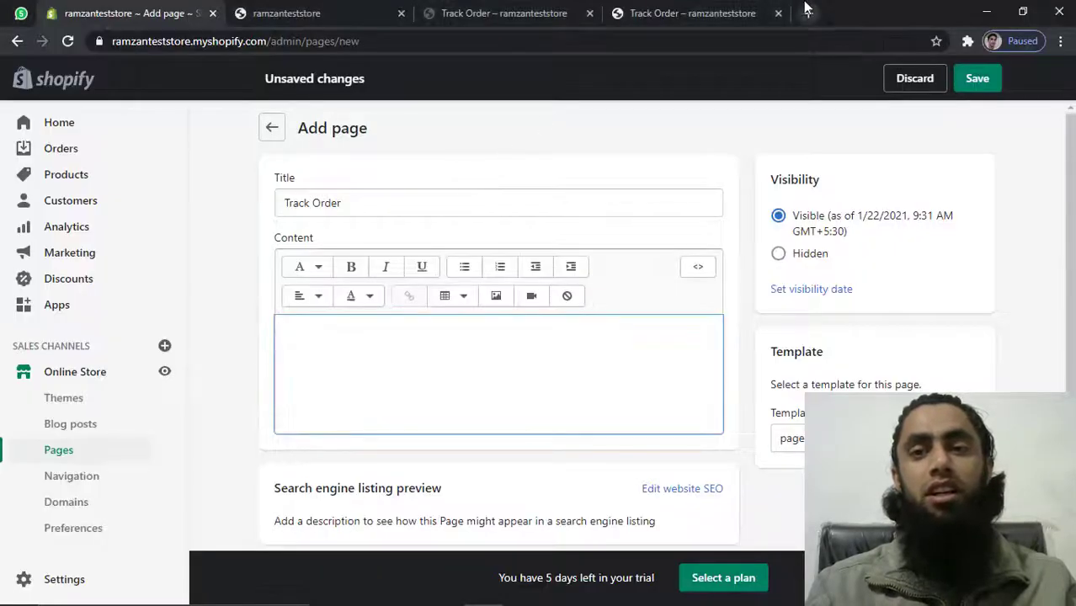
{"action": "left_click", "coordinate": [808, 13]}
{"action": "type", "text": "https://forms.gle/NQ9NSfmG8zwfGigB9"}
Load the Shopify Pages Code form, sign in, and submit it to reveal the code links
{"action": "key", "text": "Return"}
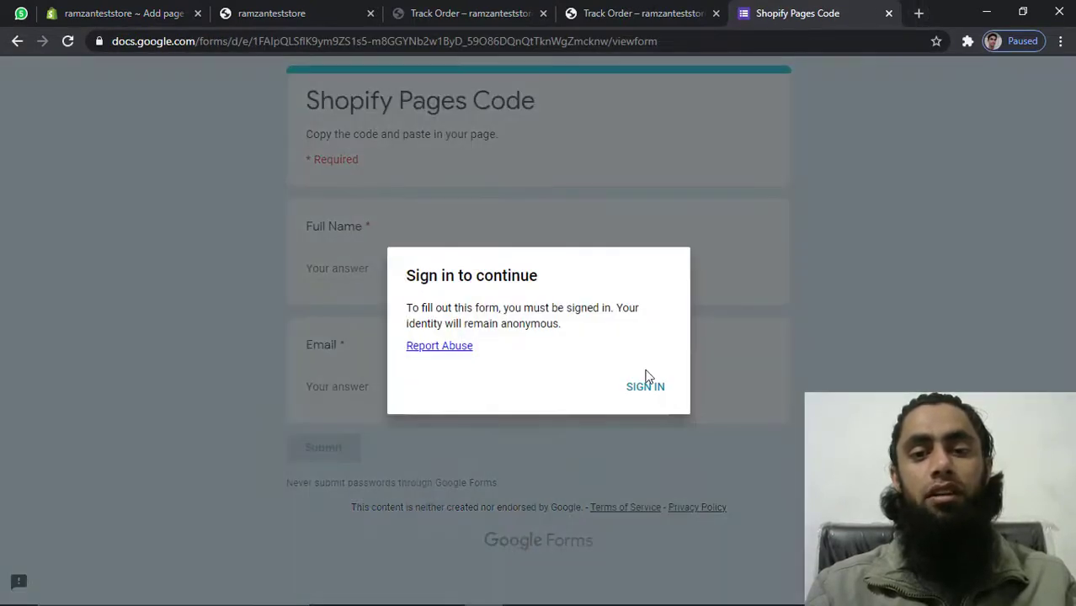
{"action": "left_click", "coordinate": [659, 392]}
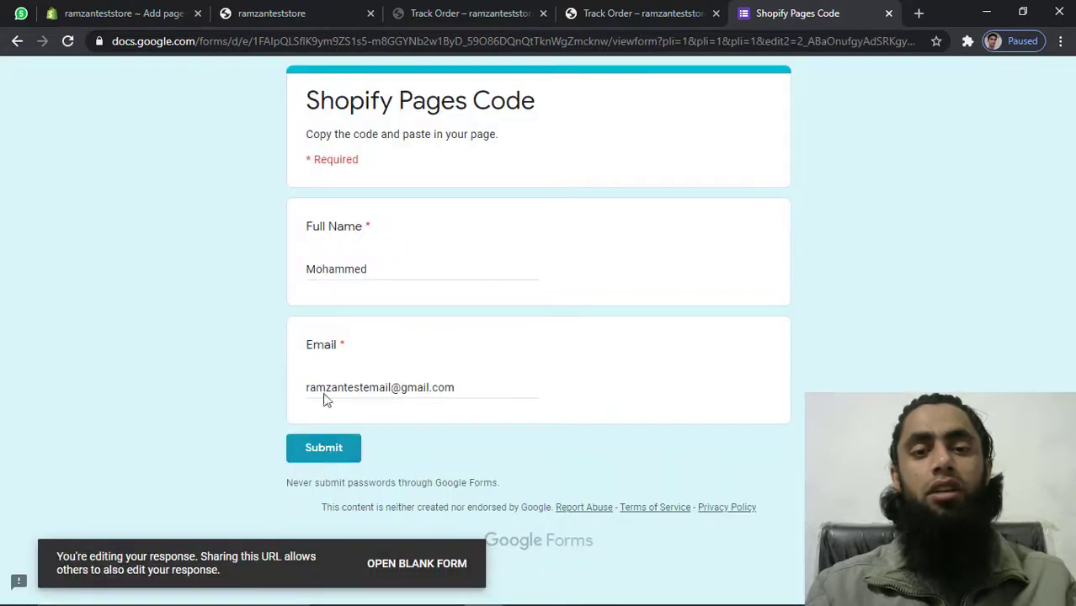
{"action": "left_click", "coordinate": [325, 448]}
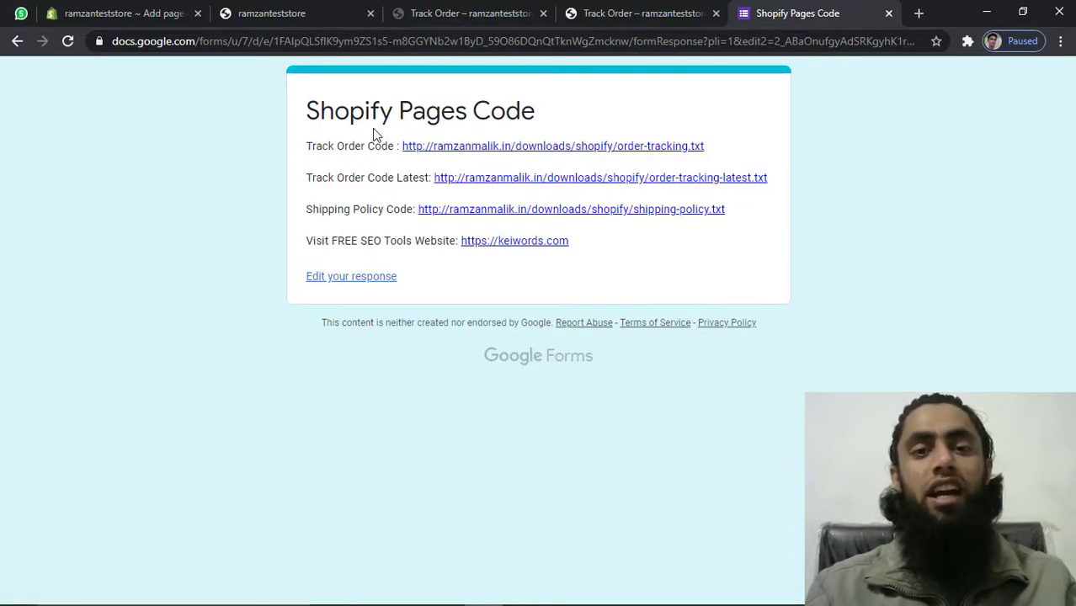
Open the Track Order Code file order-tracking.txt and select all its code
{"action": "left_click", "coordinate": [454, 149]}
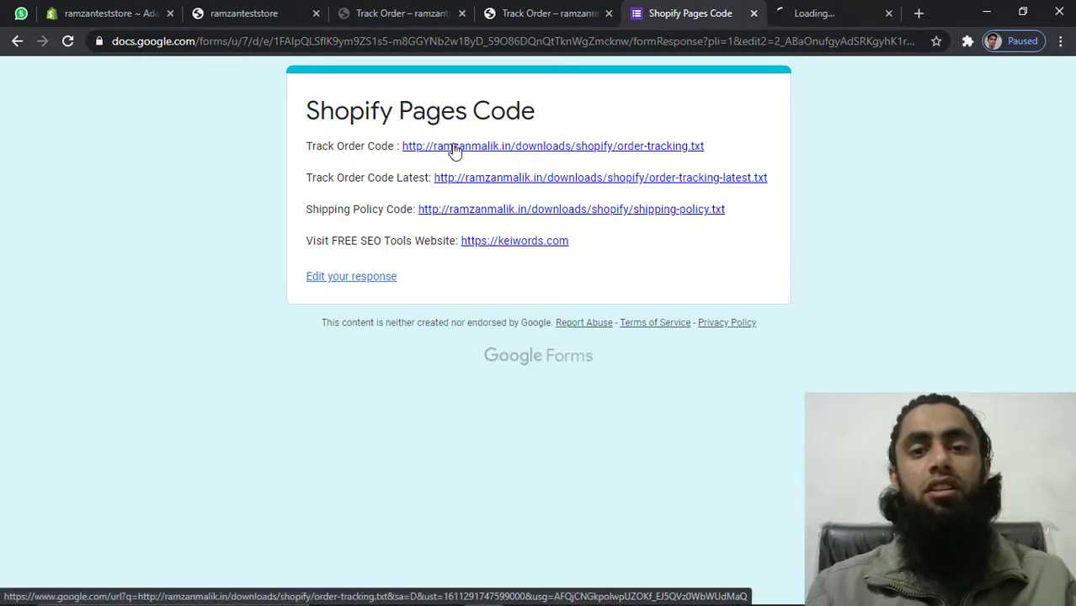
{"action": "left_click", "coordinate": [824, 19]}
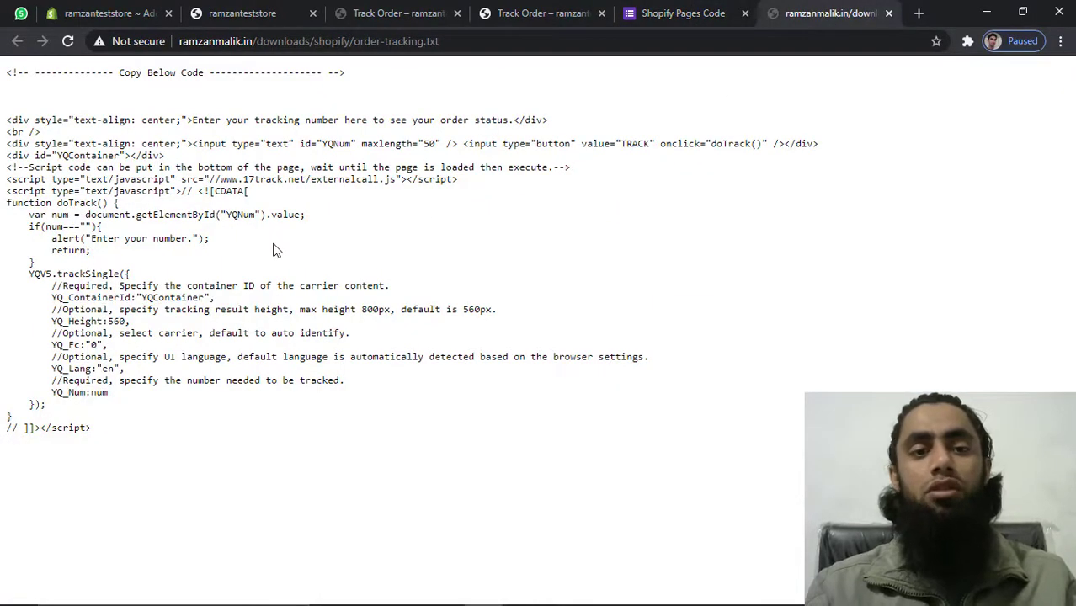
{"action": "key", "text": "ctrl+a"}
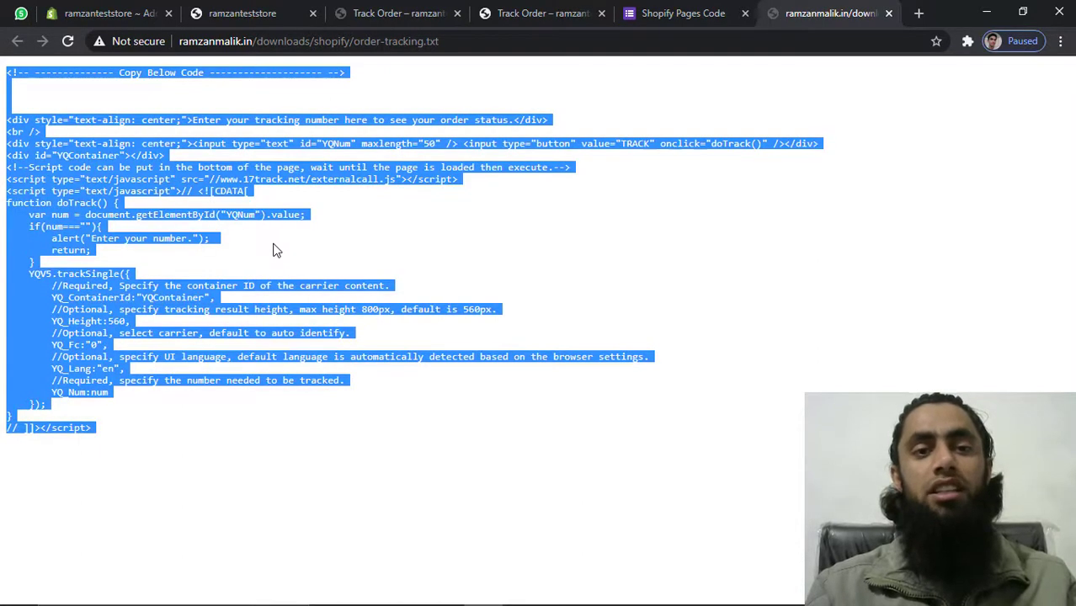
Paste the tracking code into the Track Order page's HTML content, save, and view it on the storefront
{"action": "left_click", "coordinate": [131, 13]}
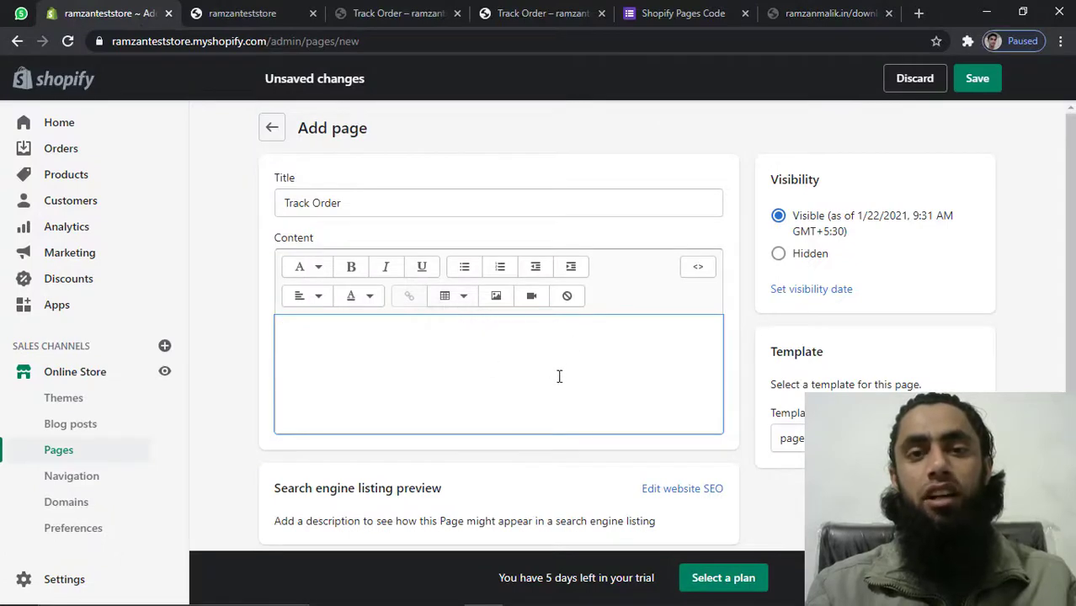
{"action": "left_click", "coordinate": [695, 270]}
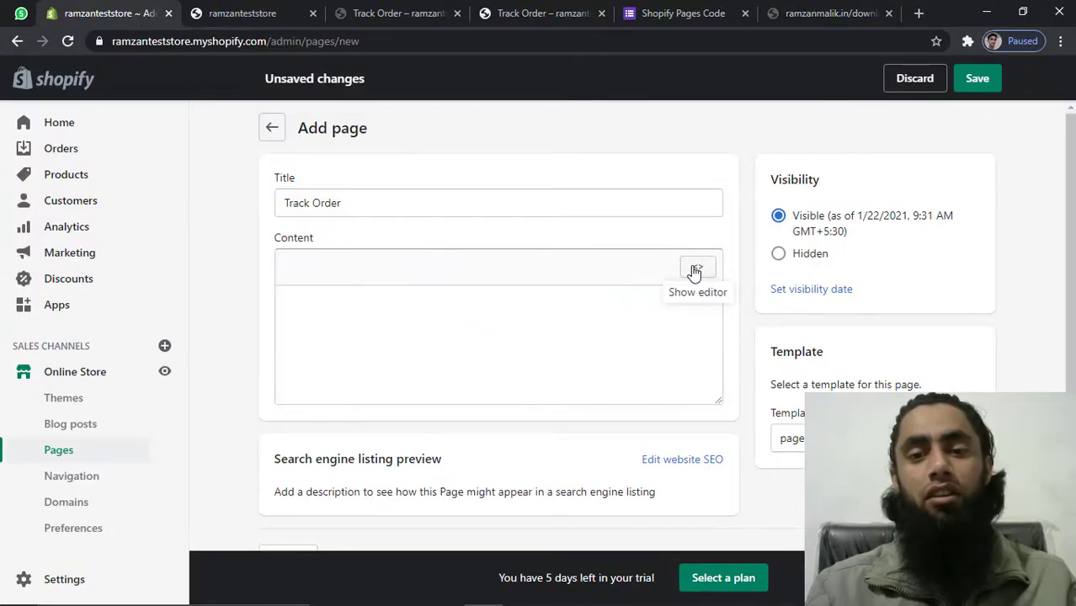
{"action": "left_click", "coordinate": [476, 327]}
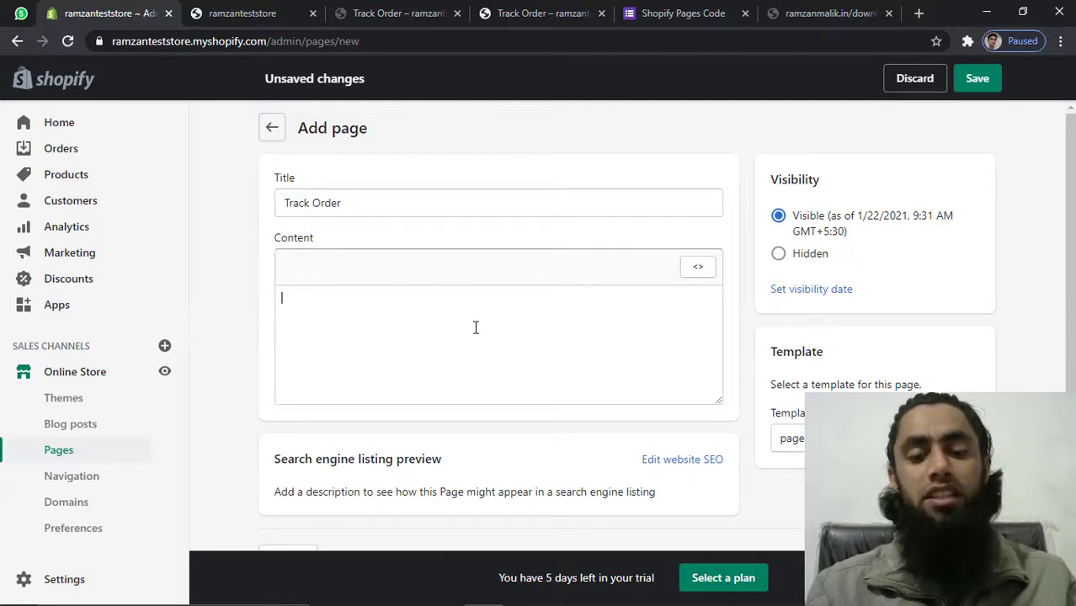
{"action": "key", "text": "ctrl+v"}
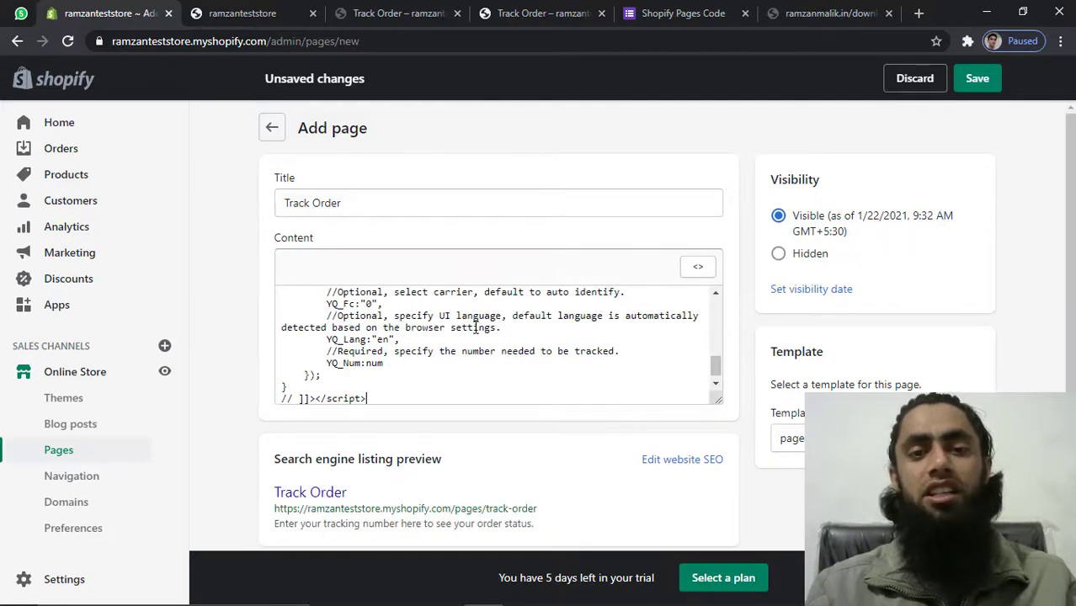
{"action": "left_click", "coordinate": [975, 81]}
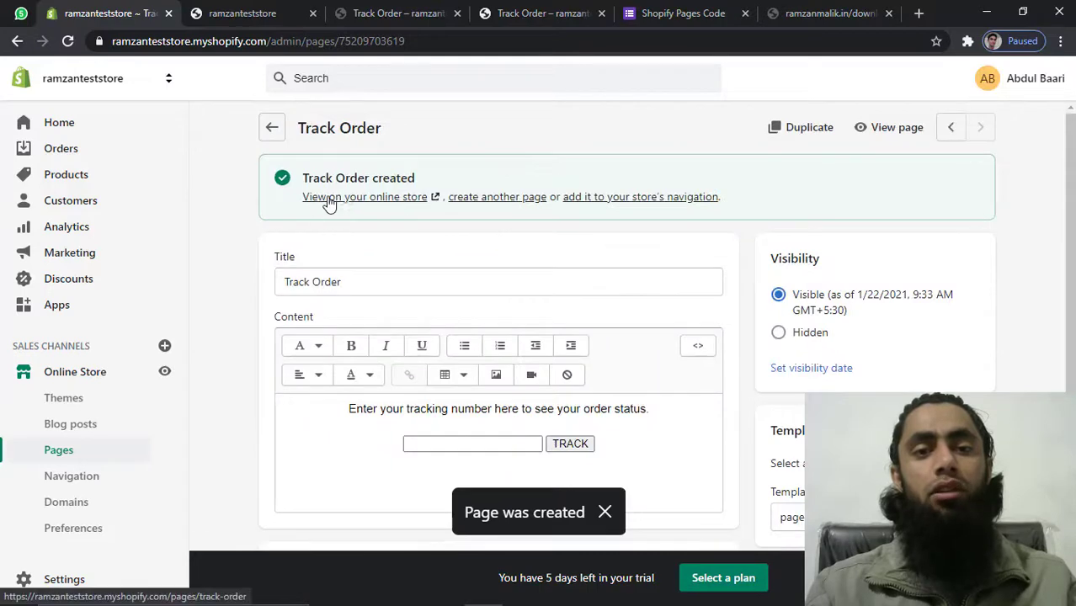
{"action": "left_click", "coordinate": [336, 200]}
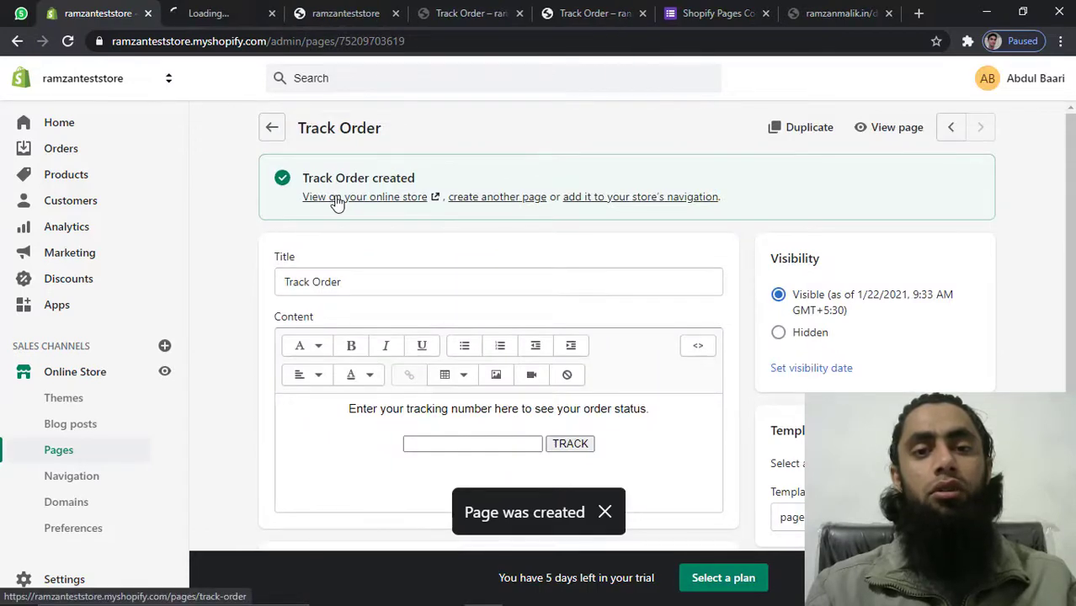
Paste a sample tracking number from the VS Code notes into the storefront tracking box
{"action": "left_click", "coordinate": [230, 10]}
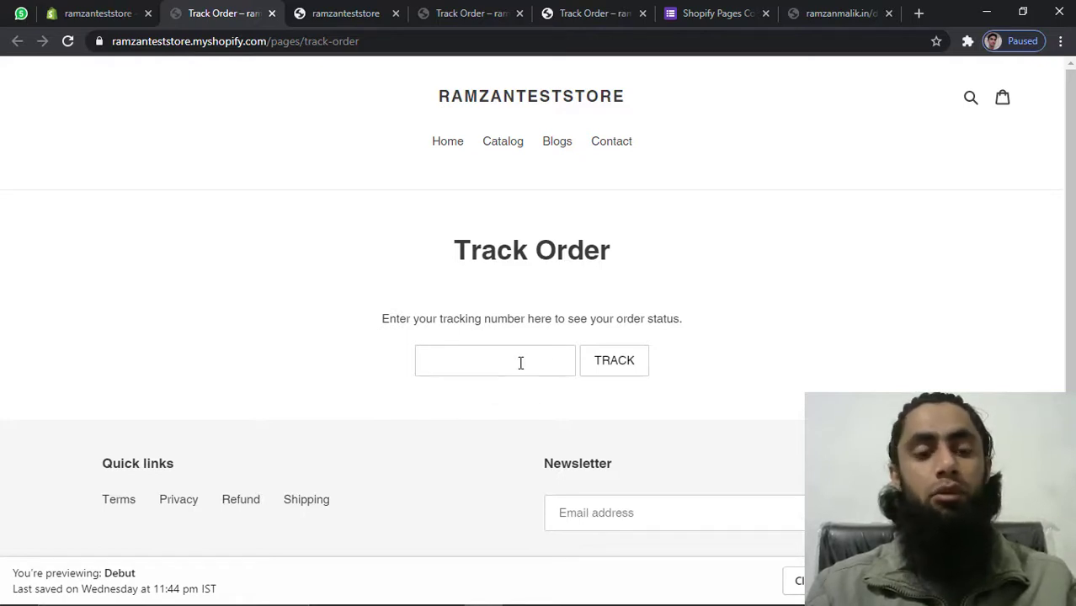
{"action": "key", "text": "alt+Tab"}
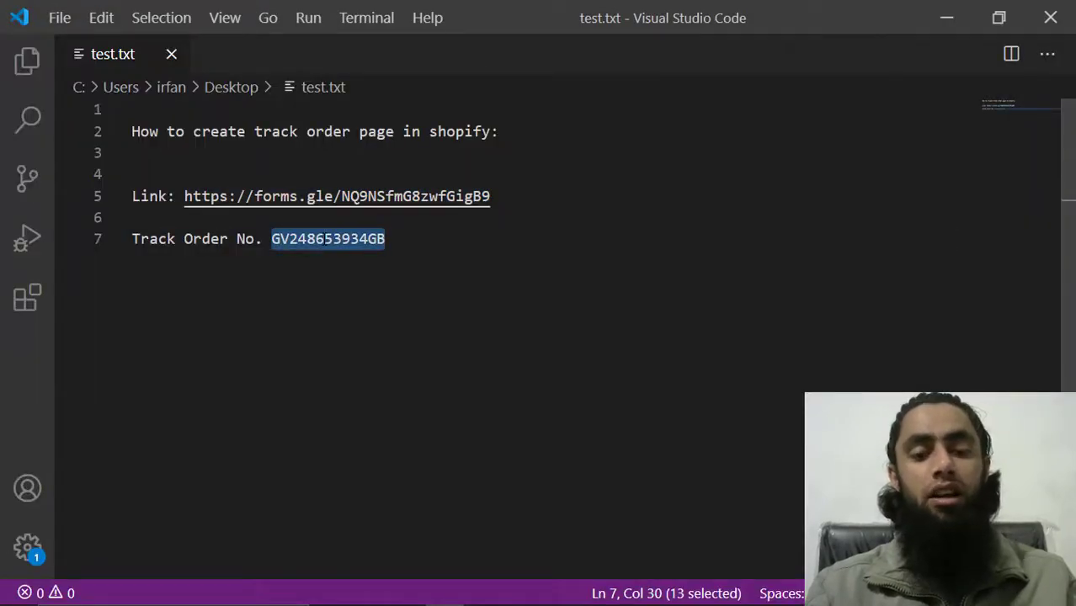
{"action": "key", "text": "alt+Tab"}
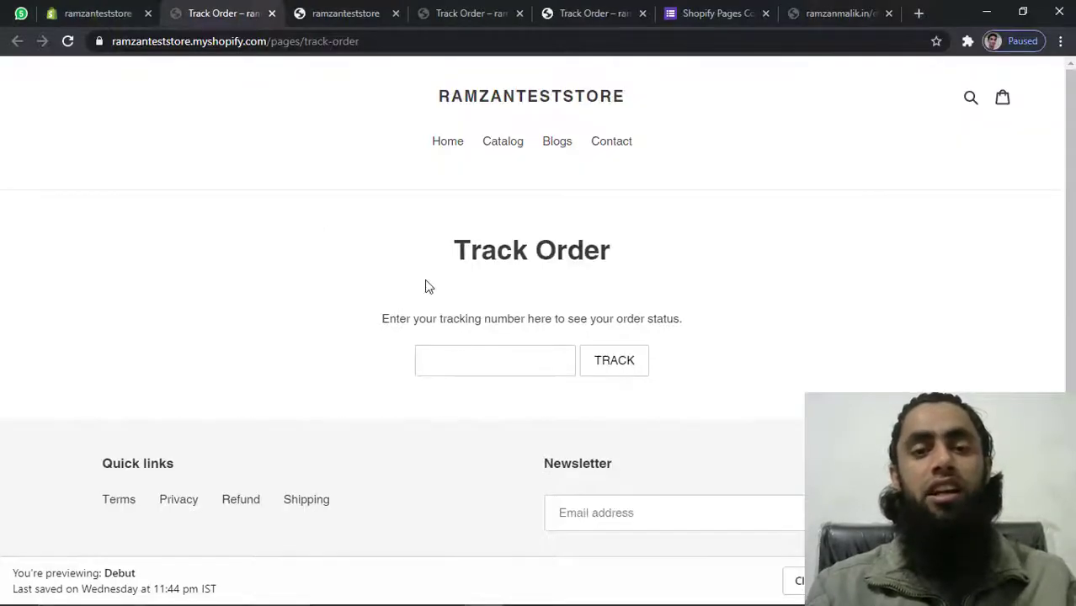
{"action": "left_click", "coordinate": [457, 361]}
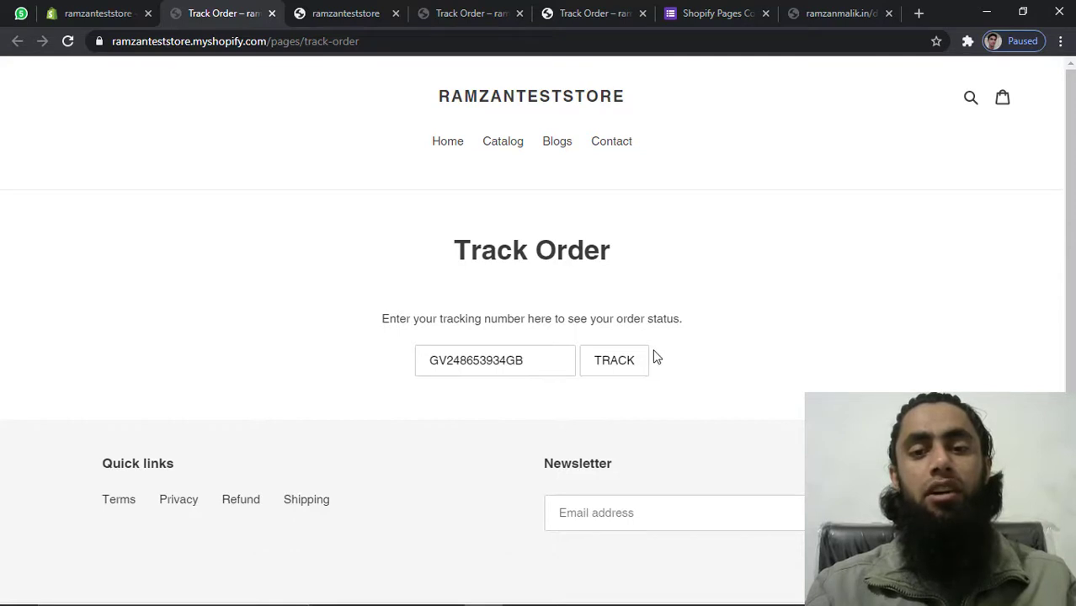
Run the TRACK lookup, confirm 17TRACK shows the parcel Delivered, and return to the admin editor
{"action": "left_click", "coordinate": [622, 357]}
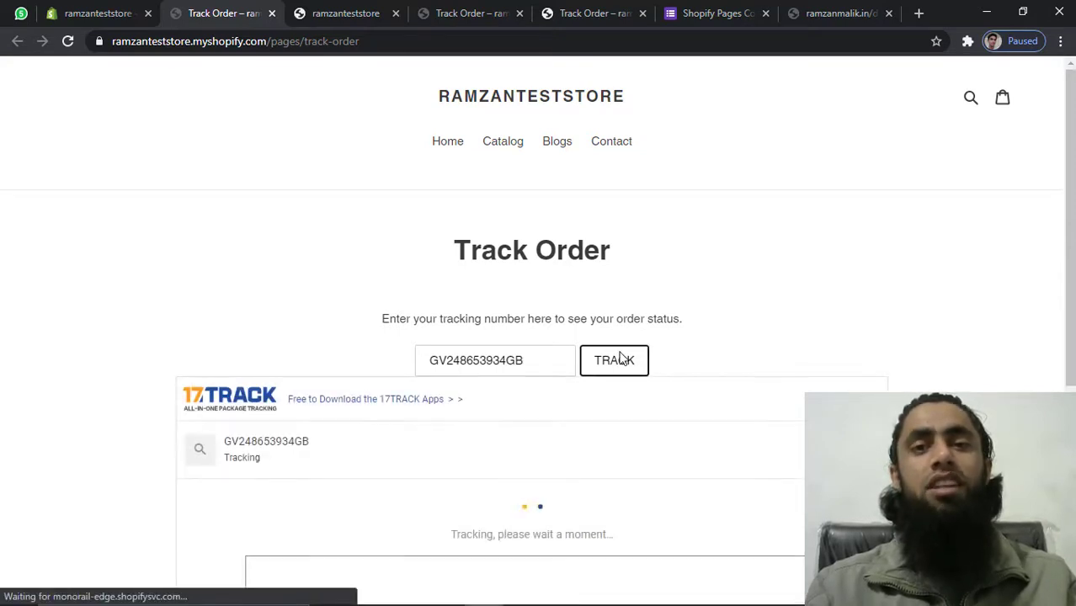
{"action": "scroll", "coordinate": [606, 362], "scroll_direction": "down", "scroll_amount": 1}
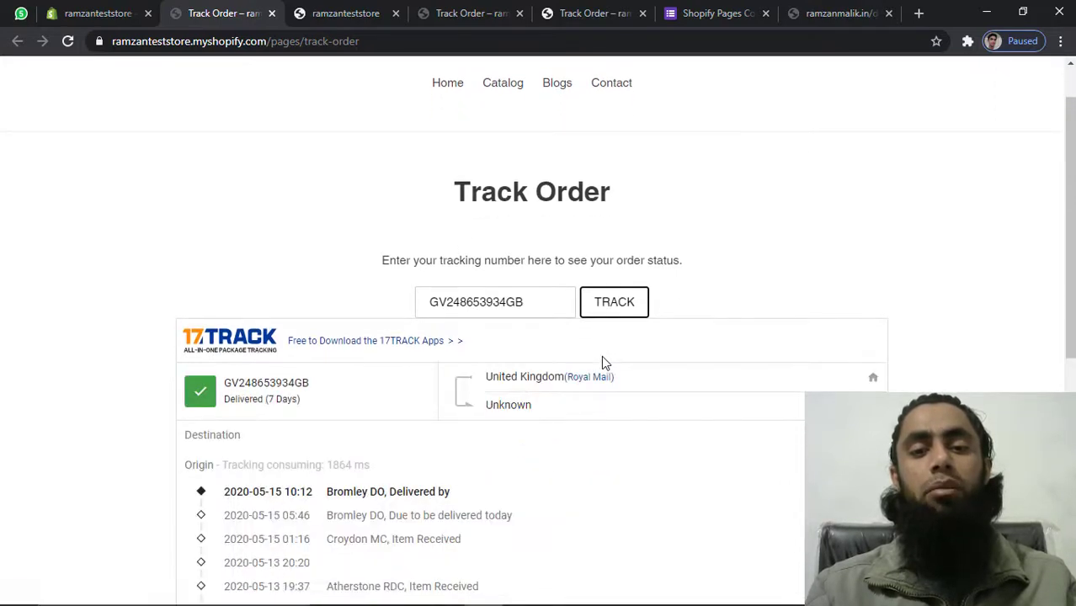
{"action": "scroll", "coordinate": [603, 363], "scroll_direction": "down", "scroll_amount": 1}
{"action": "scroll", "coordinate": [603, 363], "scroll_direction": "down", "scroll_amount": 2}
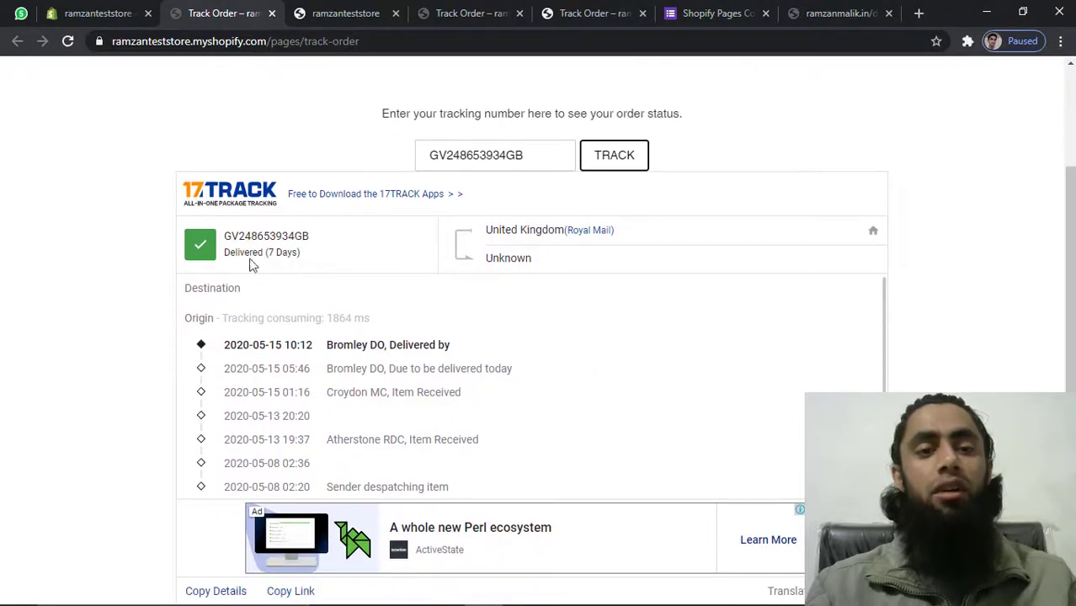
{"action": "left_click", "coordinate": [232, 235]}
{"action": "double_click", "coordinate": [232, 235]}
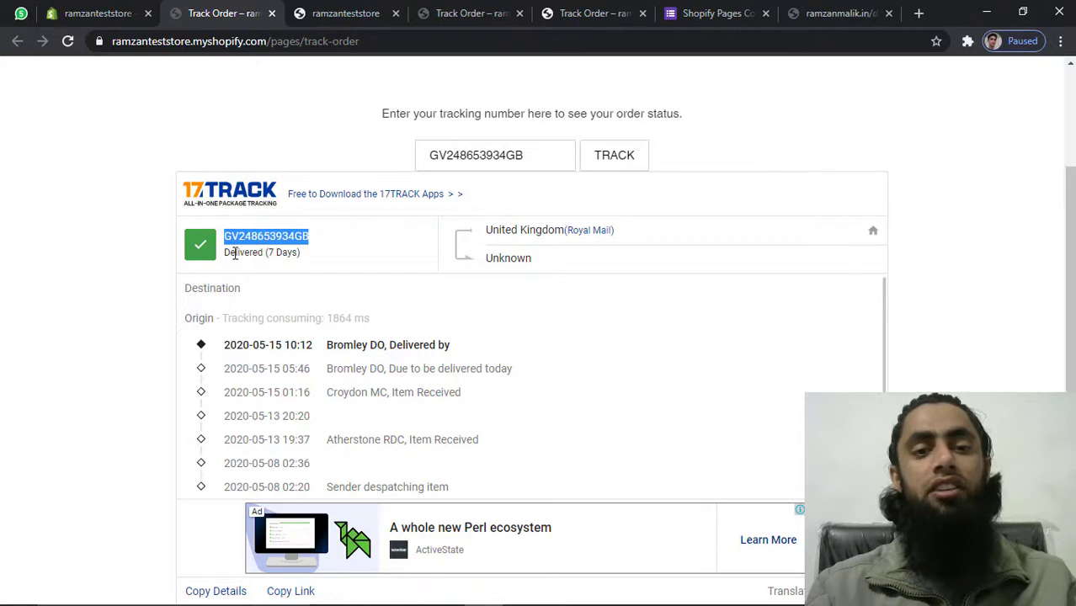
{"action": "double_click", "coordinate": [237, 252]}
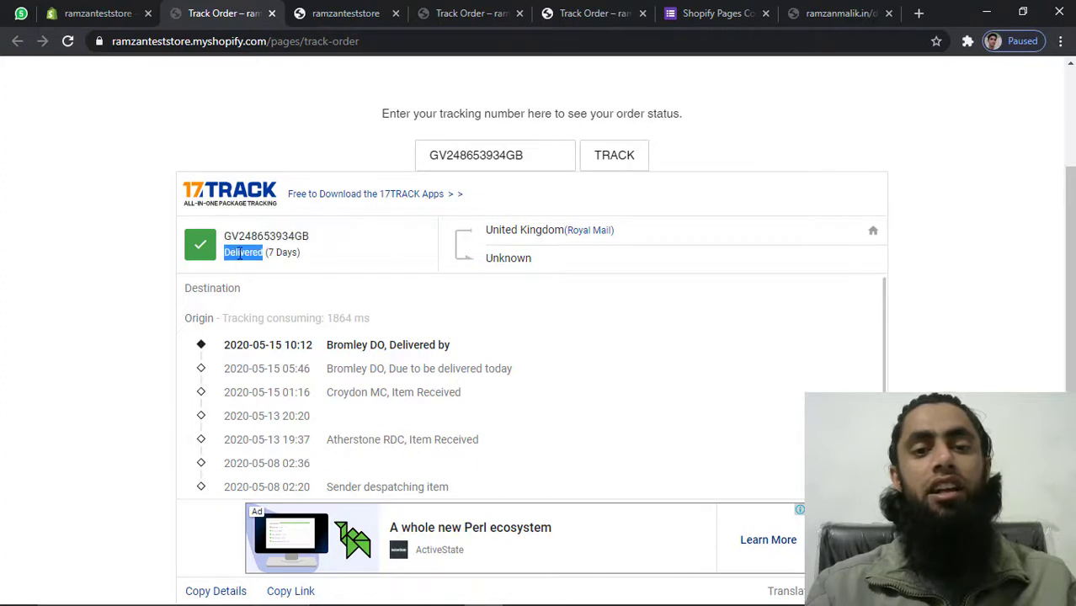
{"action": "left_click", "coordinate": [225, 345]}
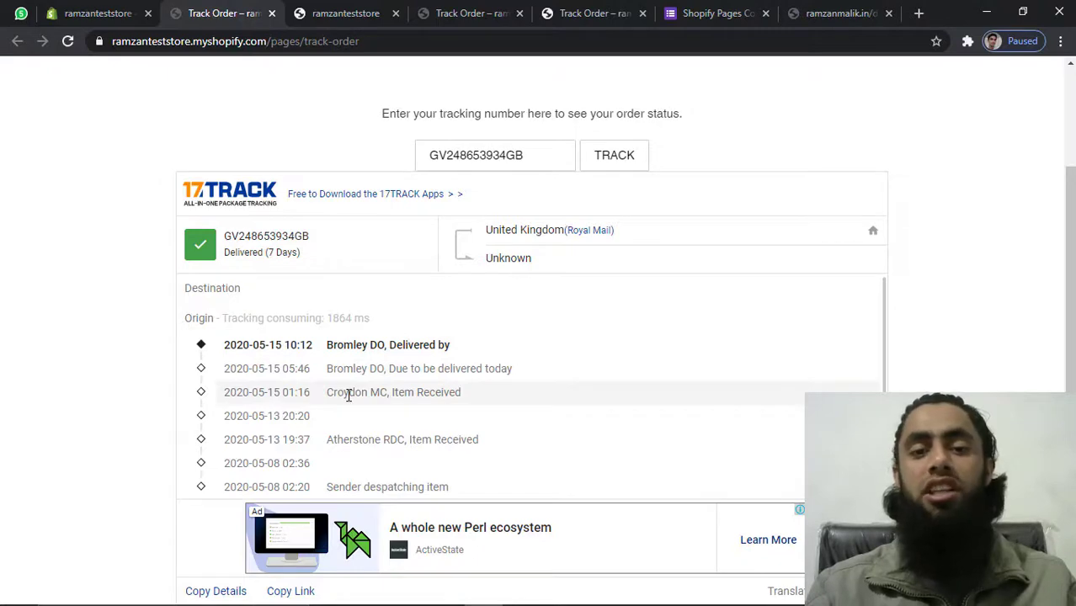
{"action": "scroll", "coordinate": [348, 395], "scroll_direction": "up", "scroll_amount": 2}
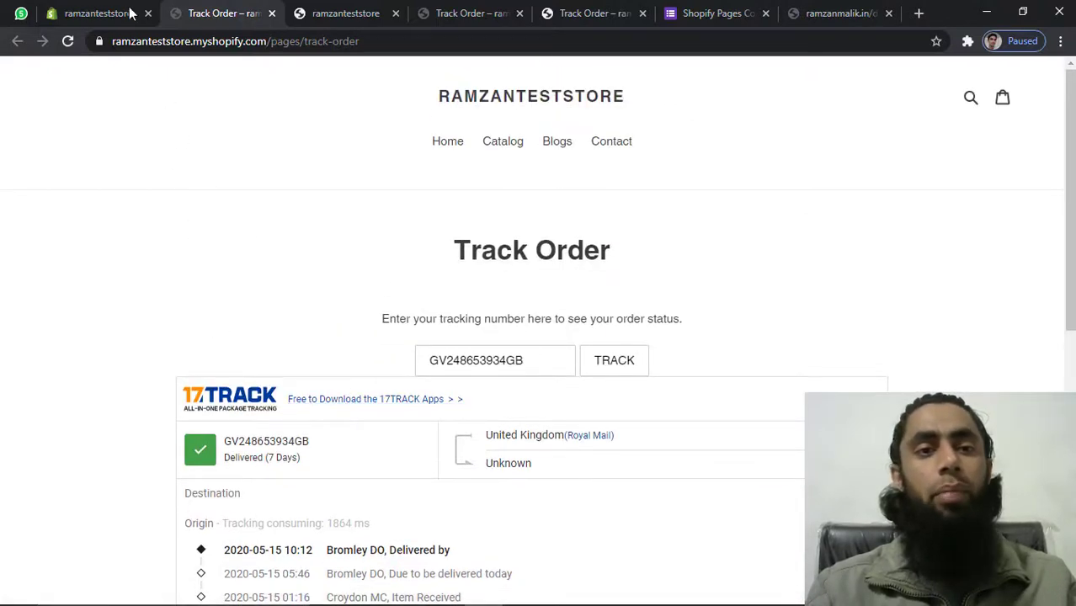
{"action": "left_click", "coordinate": [103, 12]}
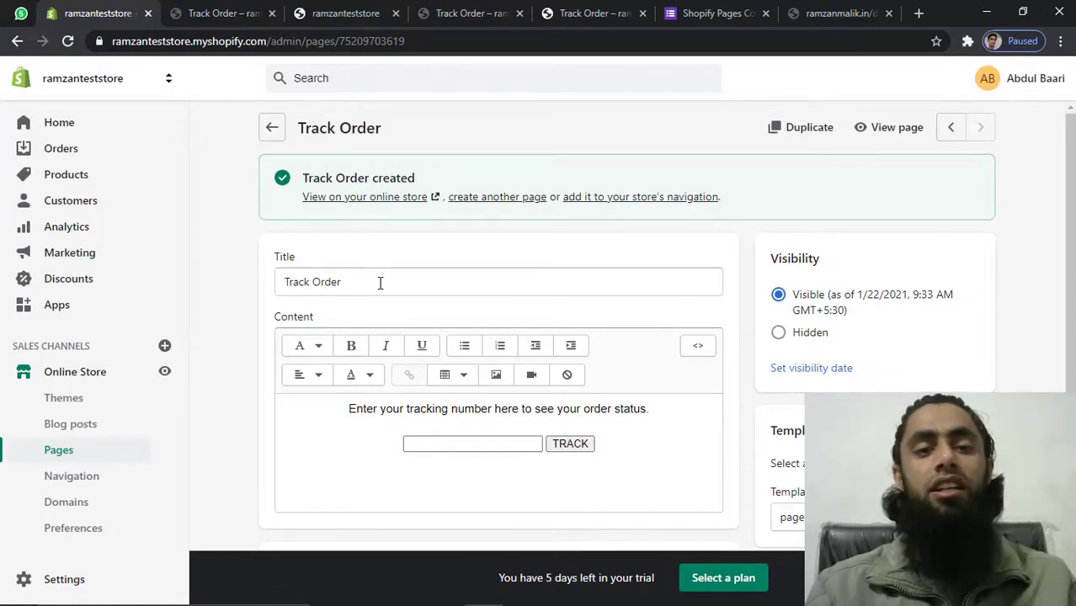
Add another new page from Pages and title it 'Track Order Latest'
{"action": "left_click_drag", "start_coordinate": [380, 283], "coordinate": [272, 290]}
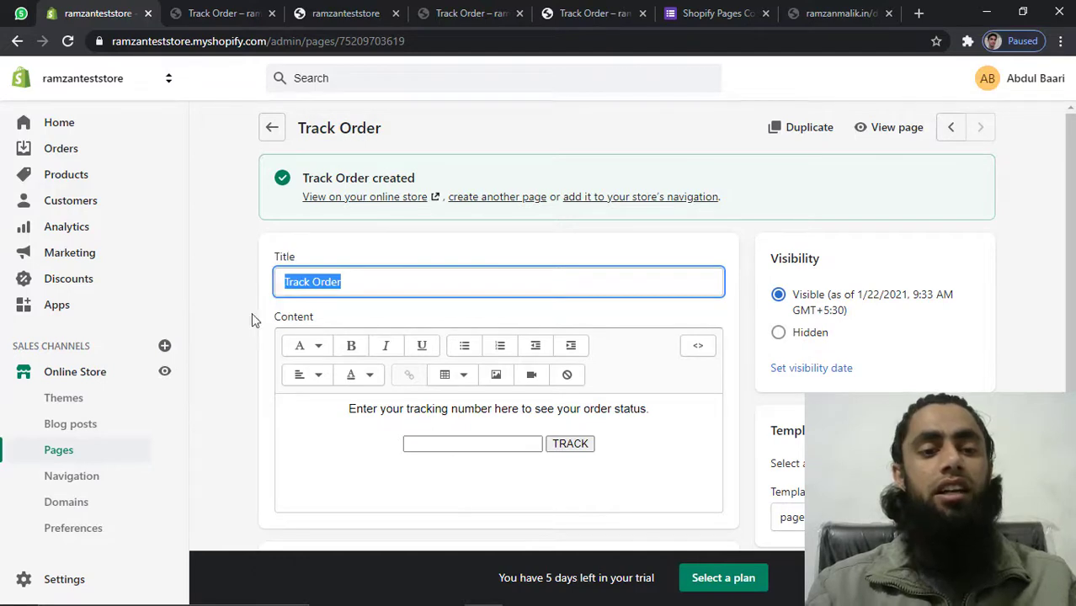
{"action": "left_click", "coordinate": [65, 455]}
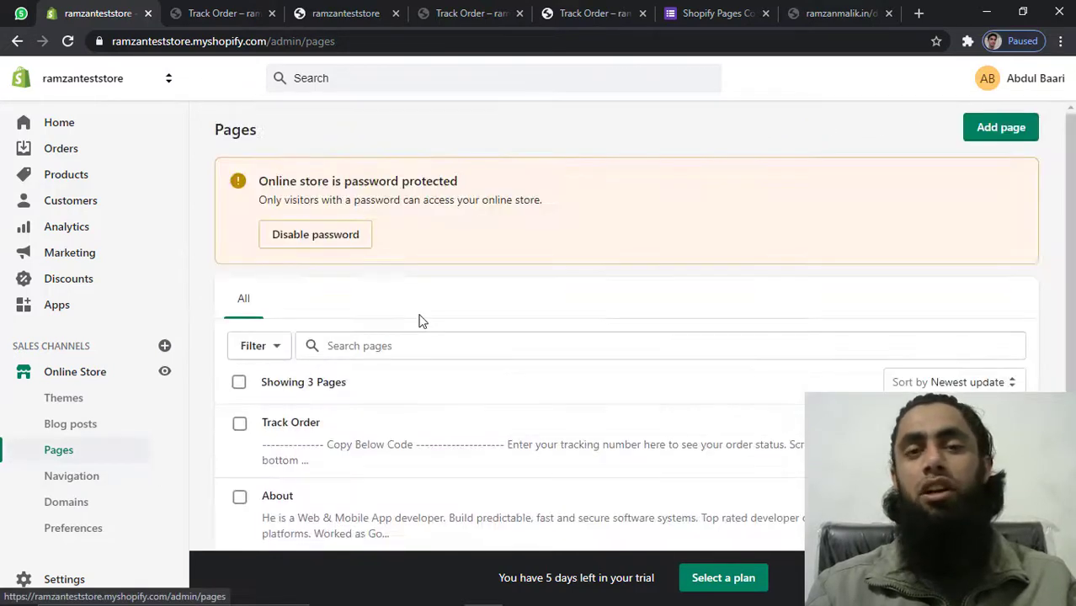
{"action": "left_click", "coordinate": [1004, 131]}
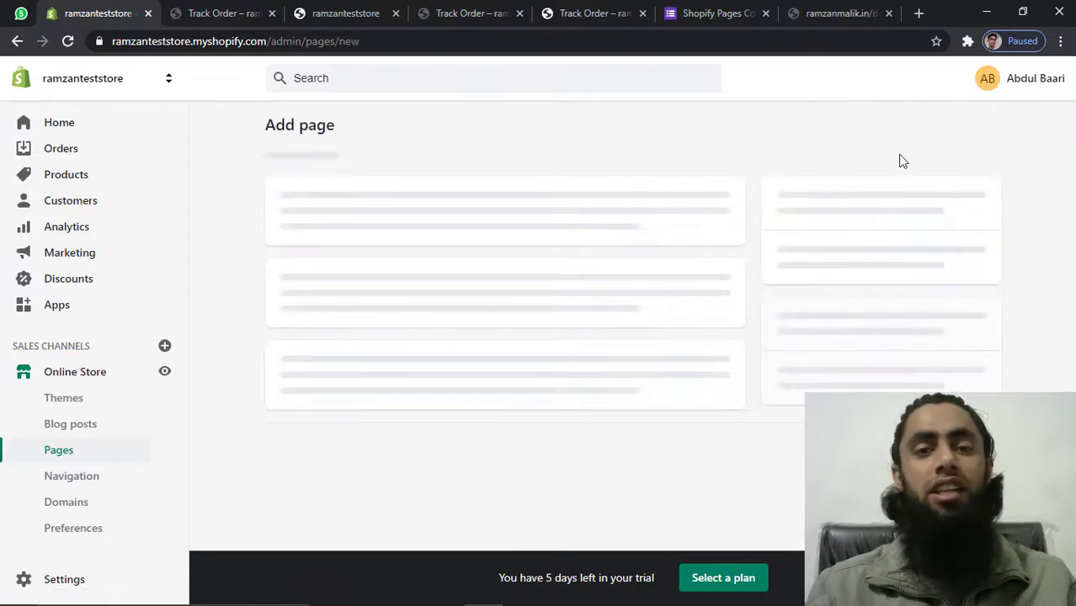
{"action": "left_click", "coordinate": [416, 204]}
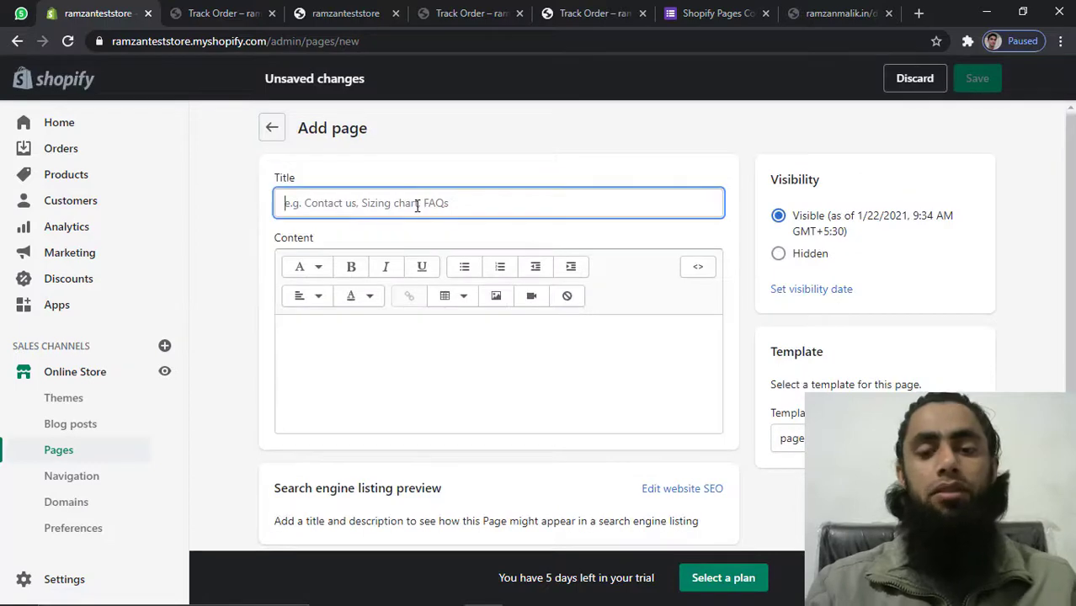
{"action": "type", "text": "Track Order"}
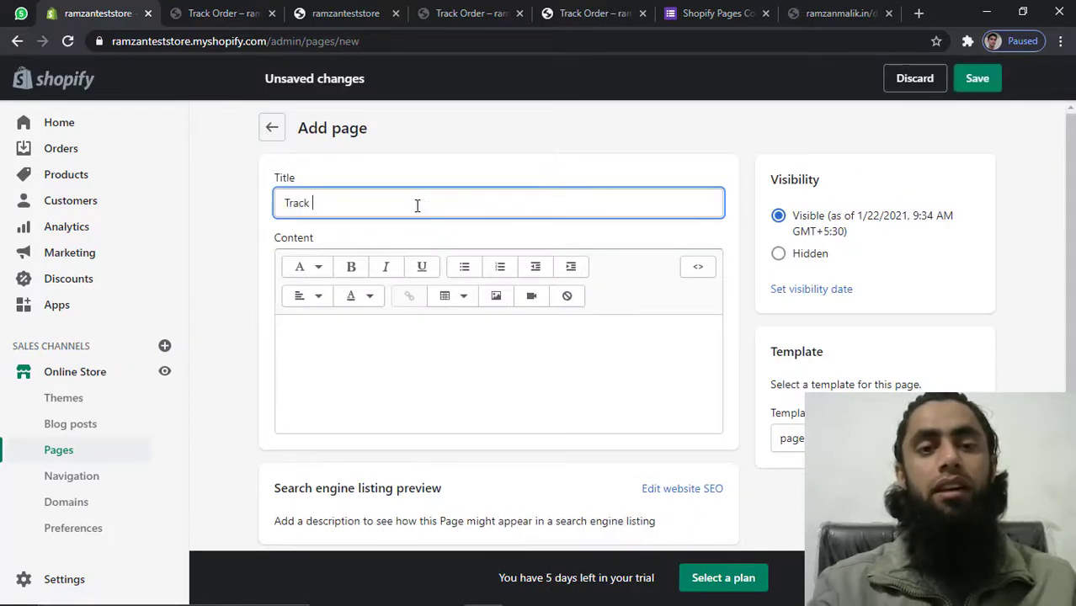
{"action": "type", "text": " Latest"}
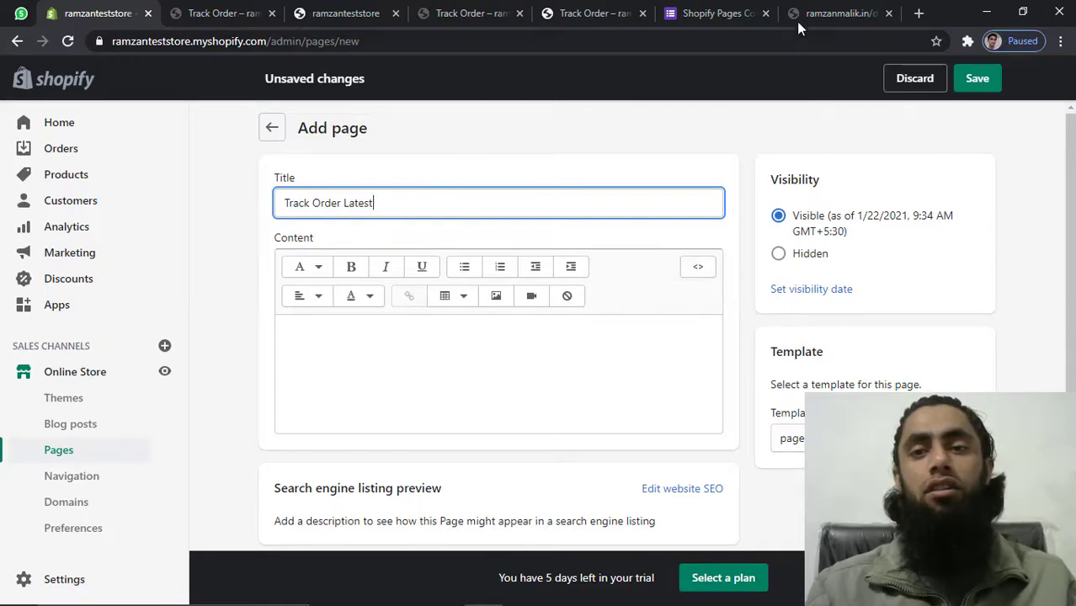
Open order-tracking-latest.txt from the Shopify Pages Code form, select all its code, and return to Shopify
{"action": "left_click", "coordinate": [705, 10]}
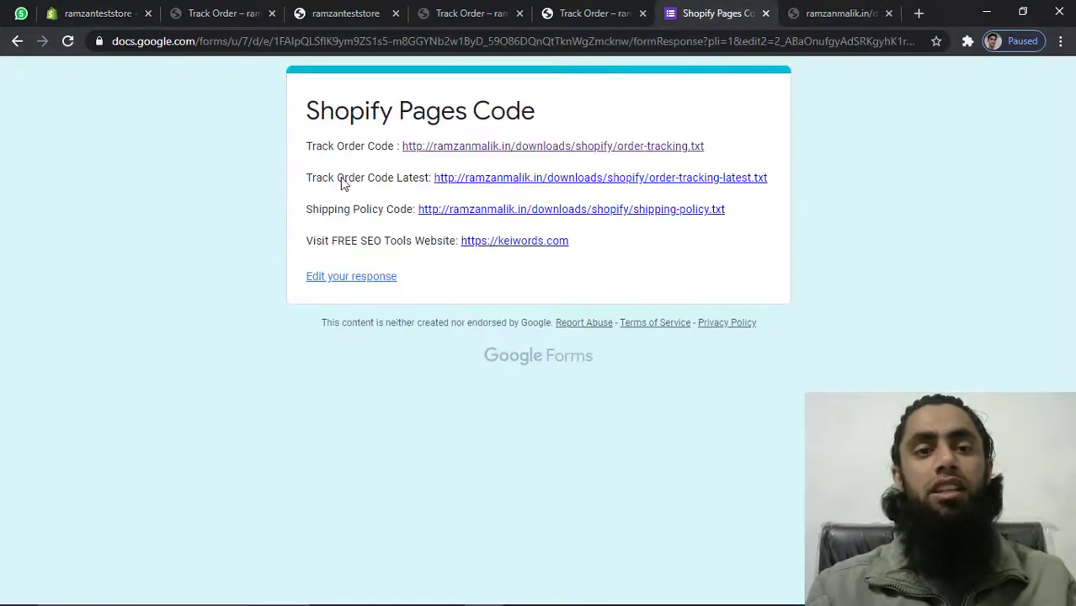
{"action": "left_click", "coordinate": [484, 179]}
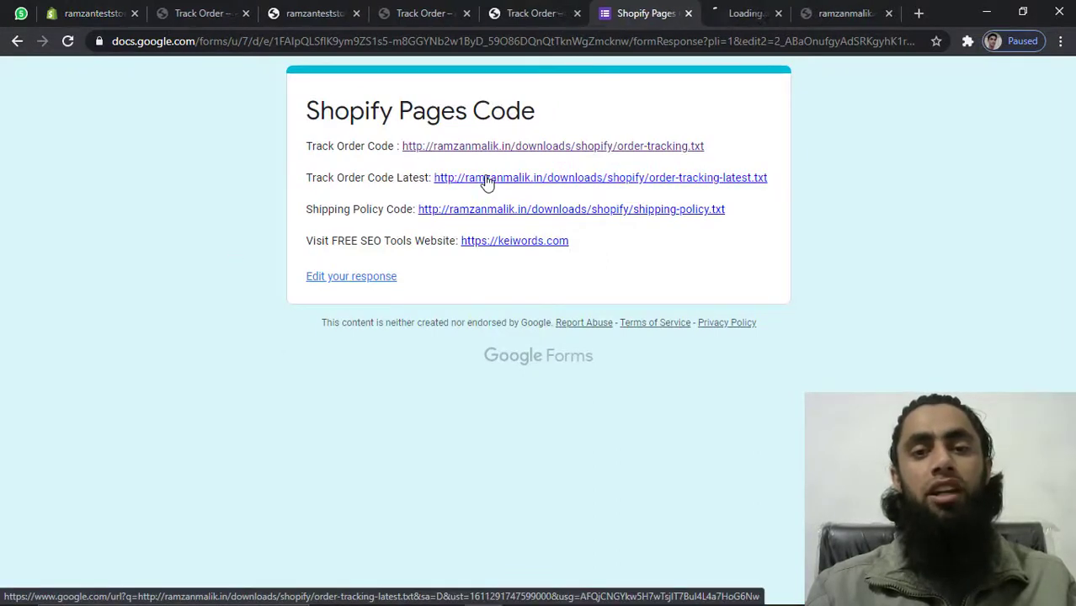
{"action": "left_click", "coordinate": [714, 9]}
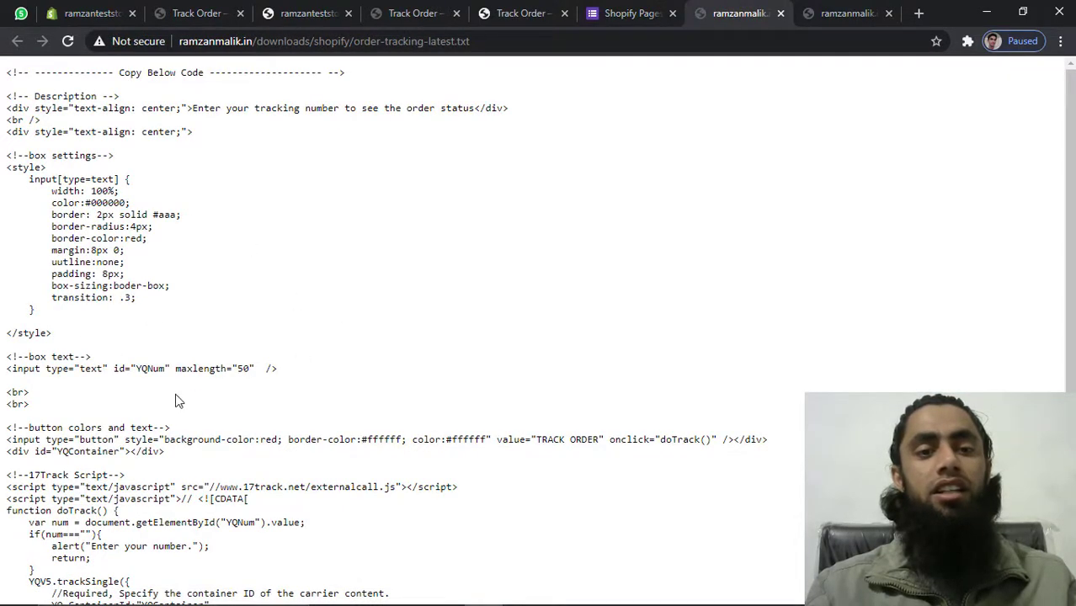
{"action": "key", "text": "ctrl+a"}
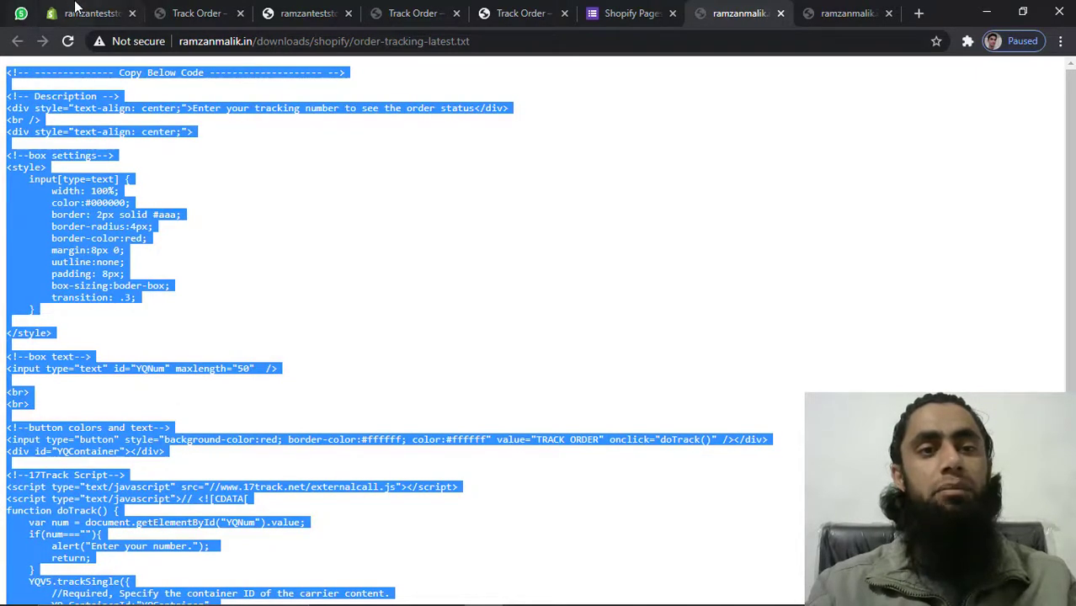
{"action": "left_click", "coordinate": [80, 13]}
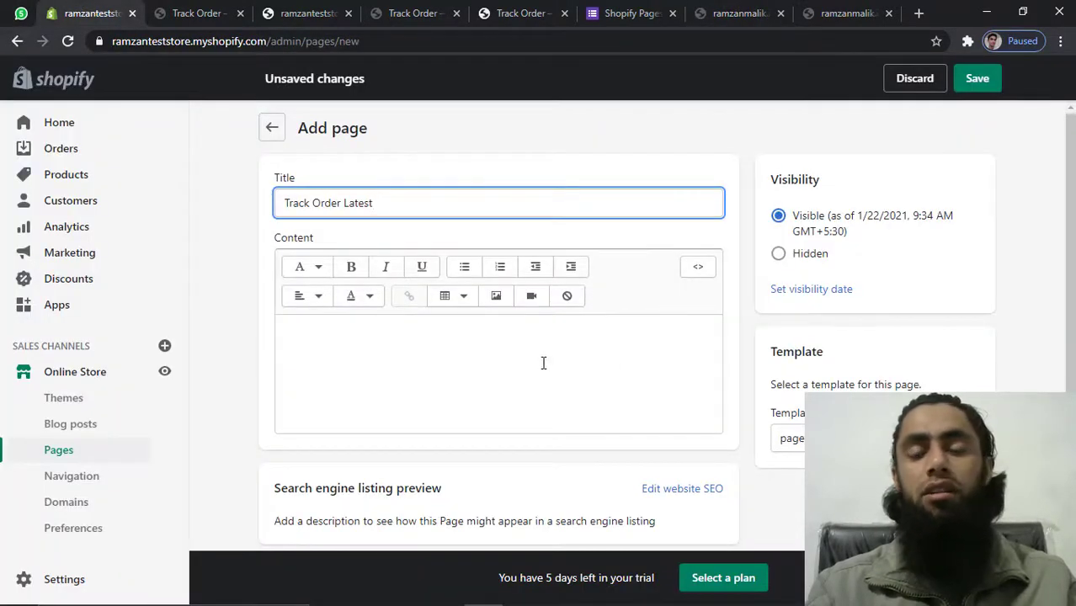
Paste the latest tracking code into the page's HTML view, then switch back to rich-text view
{"action": "left_click", "coordinate": [695, 270]}
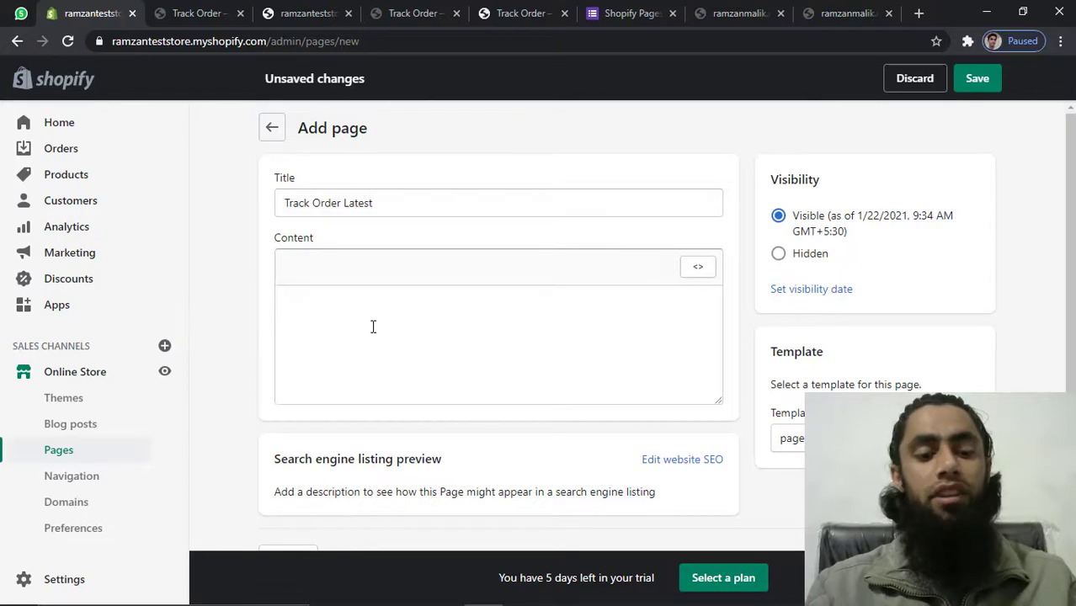
{"action": "key", "text": "ctrl+v"}
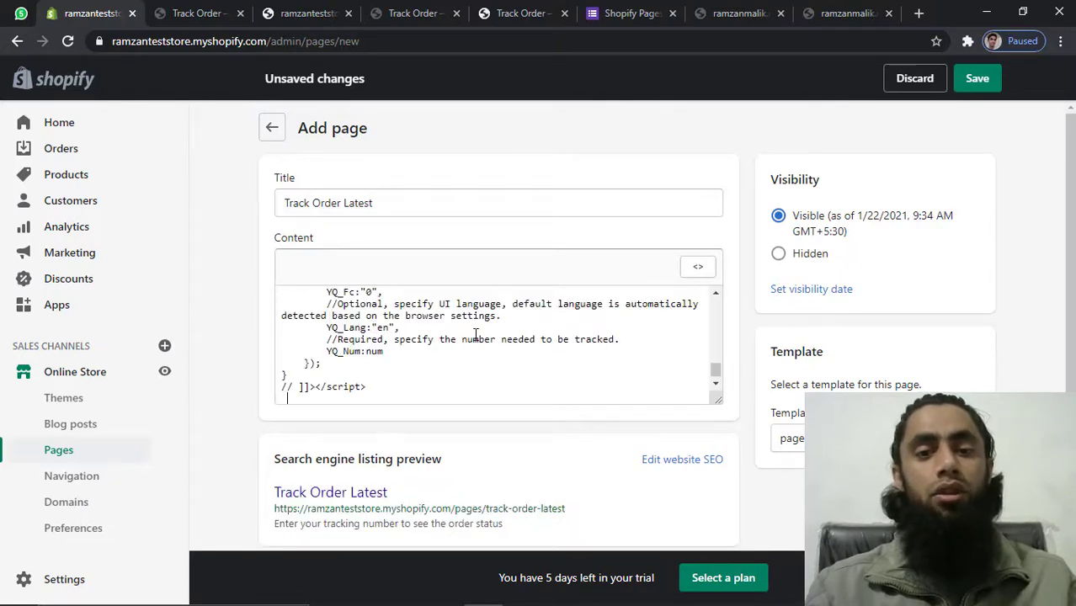
{"action": "scroll", "coordinate": [476, 335], "scroll_direction": "up", "scroll_amount": 6}
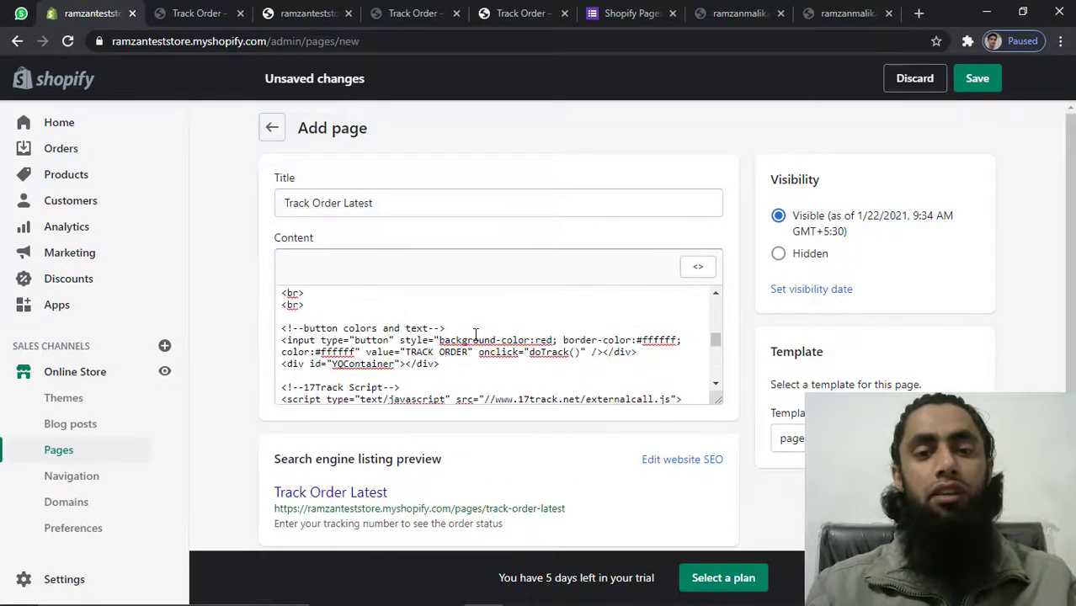
{"action": "scroll", "coordinate": [476, 334], "scroll_direction": "up", "scroll_amount": 3}
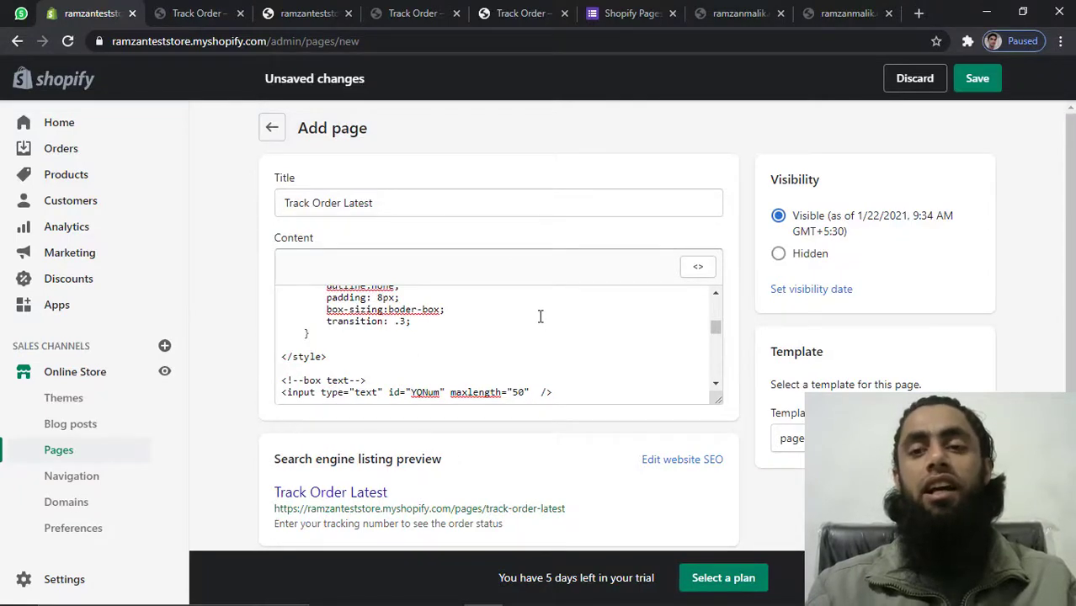
{"action": "left_click", "coordinate": [698, 268]}
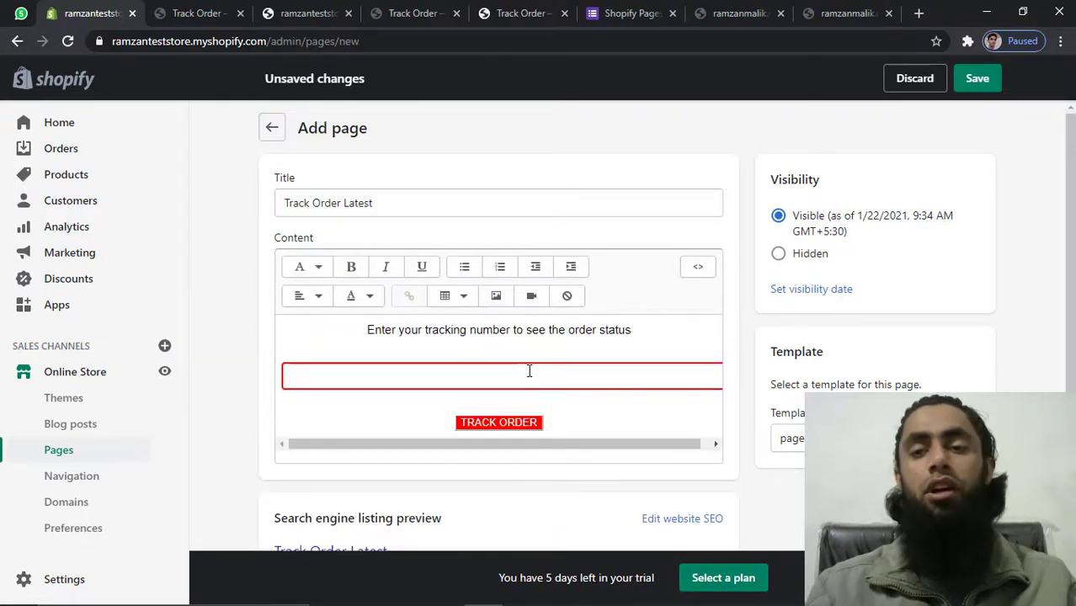
Save the Track Order Latest page and view it in its new storefront tab
{"action": "left_click", "coordinate": [975, 79]}
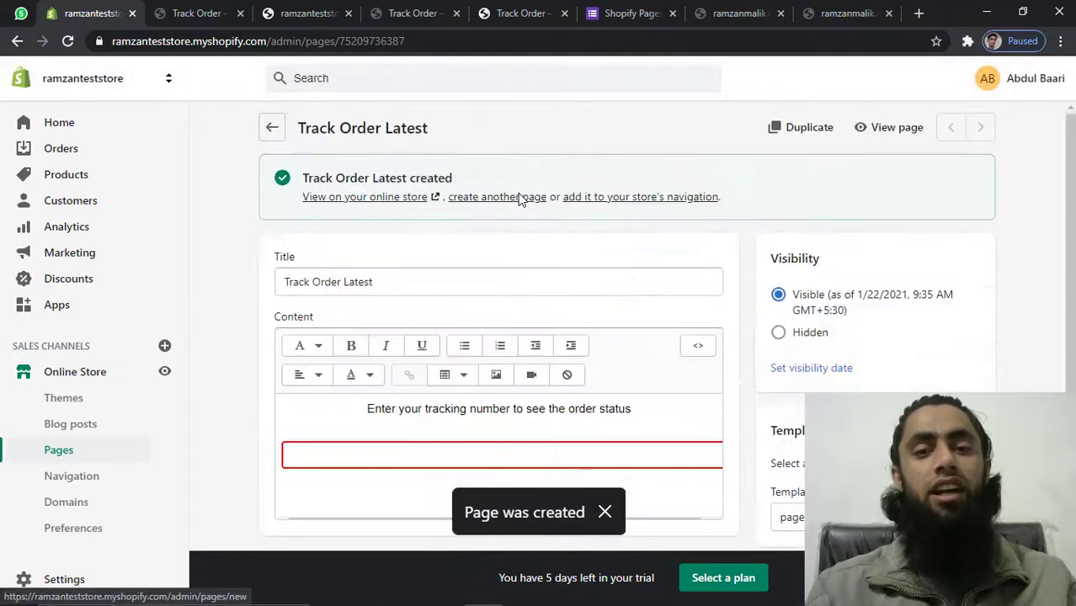
{"action": "left_click", "coordinate": [347, 205]}
{"action": "left_click", "coordinate": [182, 14]}
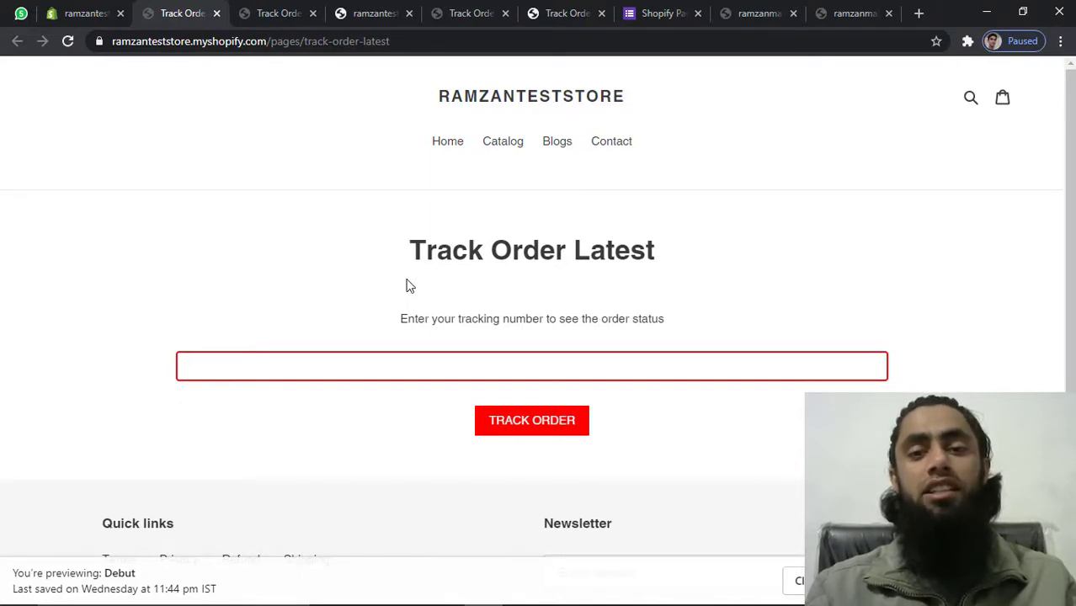
Paste a sample tracking number from the notes into the field and submit TRACK ORDER
{"action": "triple_click", "coordinate": [482, 316]}
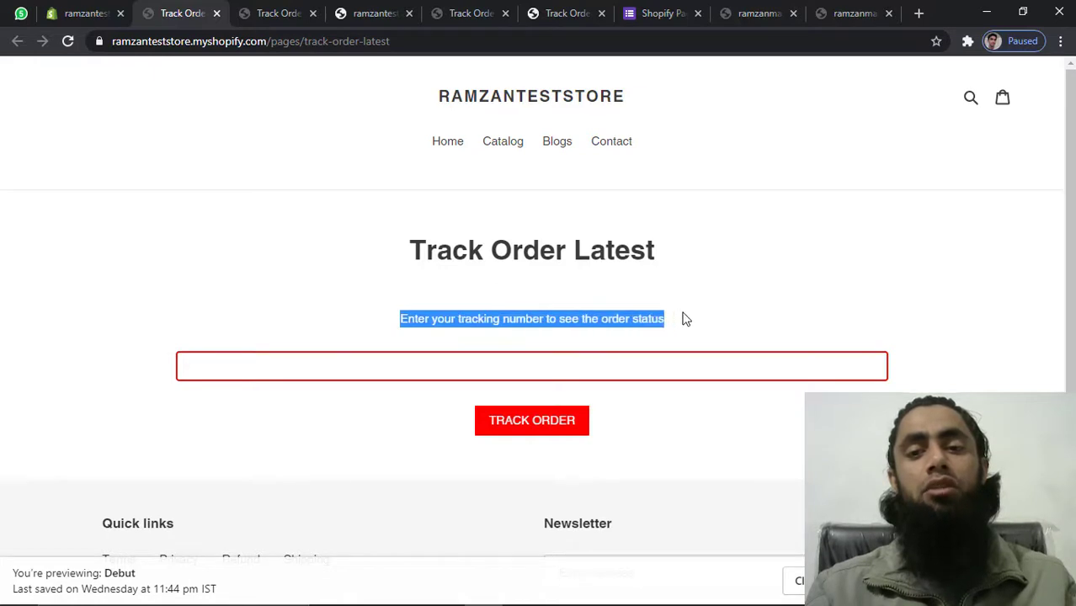
{"action": "left_click", "coordinate": [679, 320]}
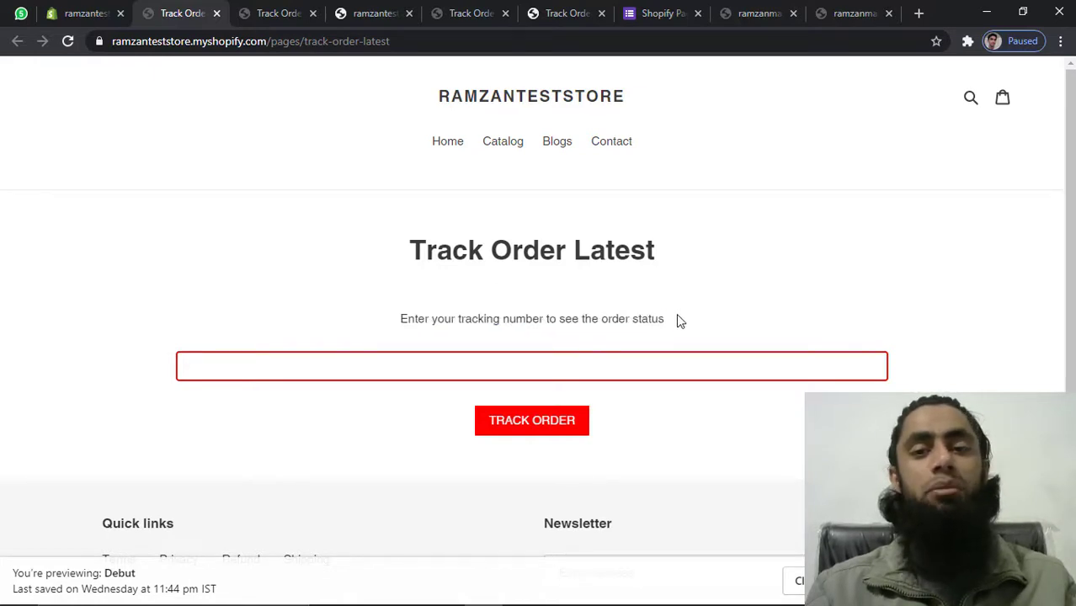
{"action": "left_click", "coordinate": [470, 370]}
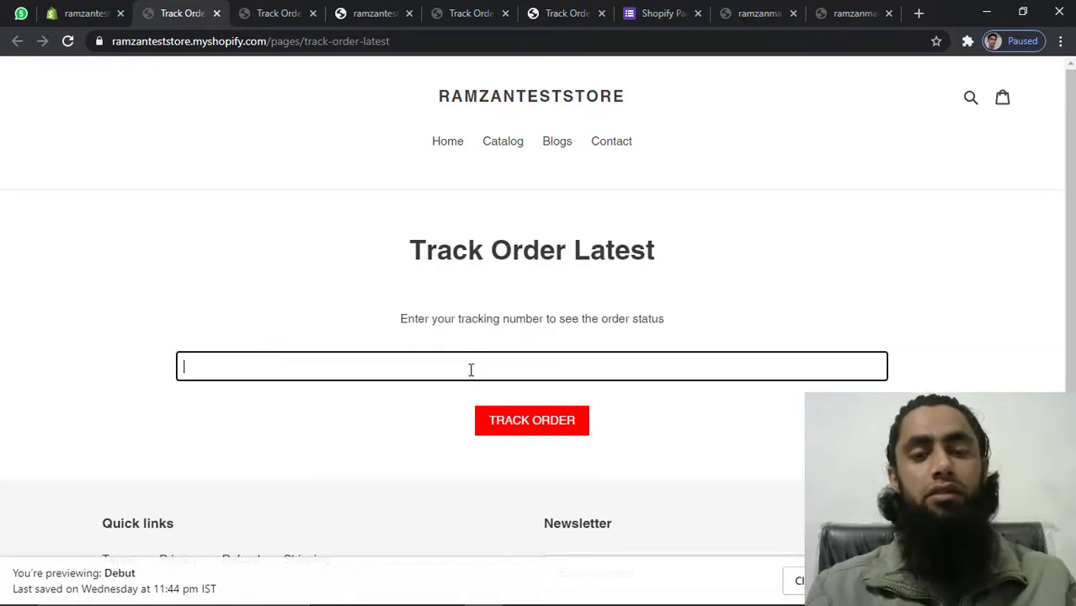
{"action": "key", "text": "alt+Tab"}
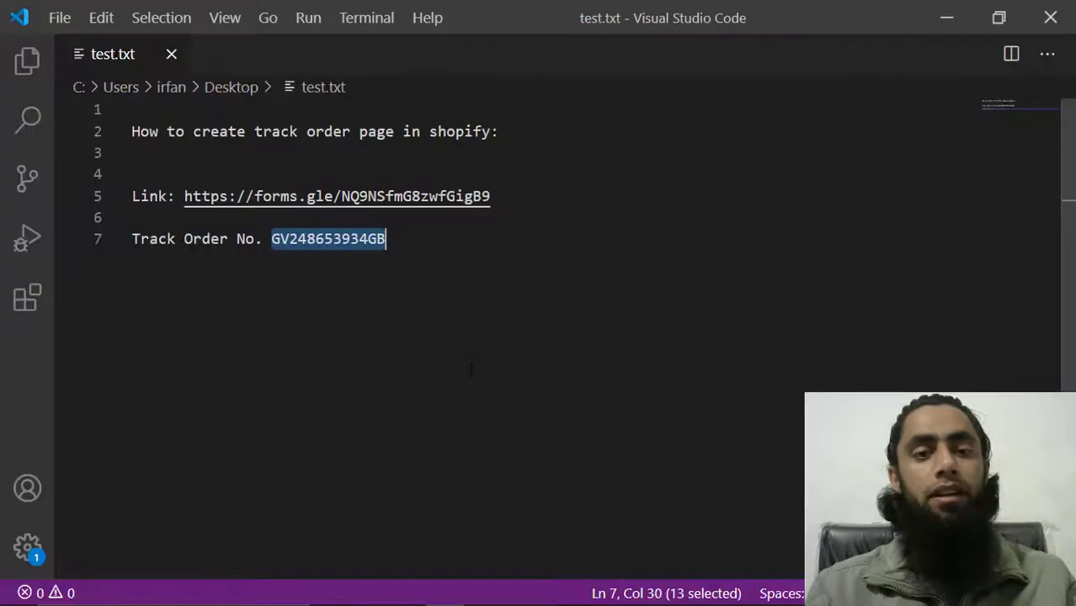
{"action": "key", "text": "alt+Tab"}
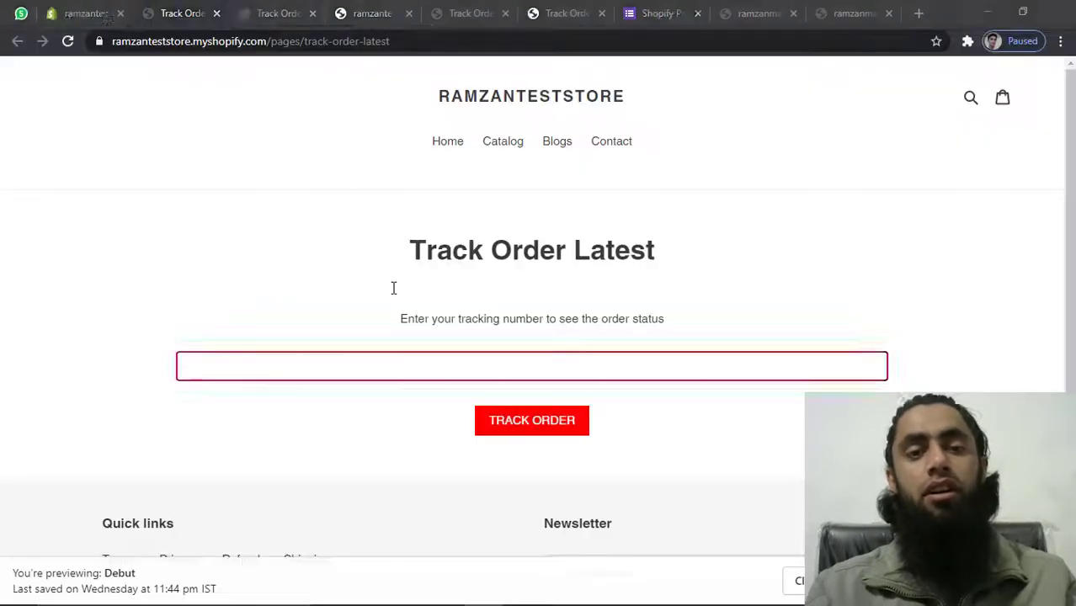
{"action": "type", "text": "GV248653934GB"}
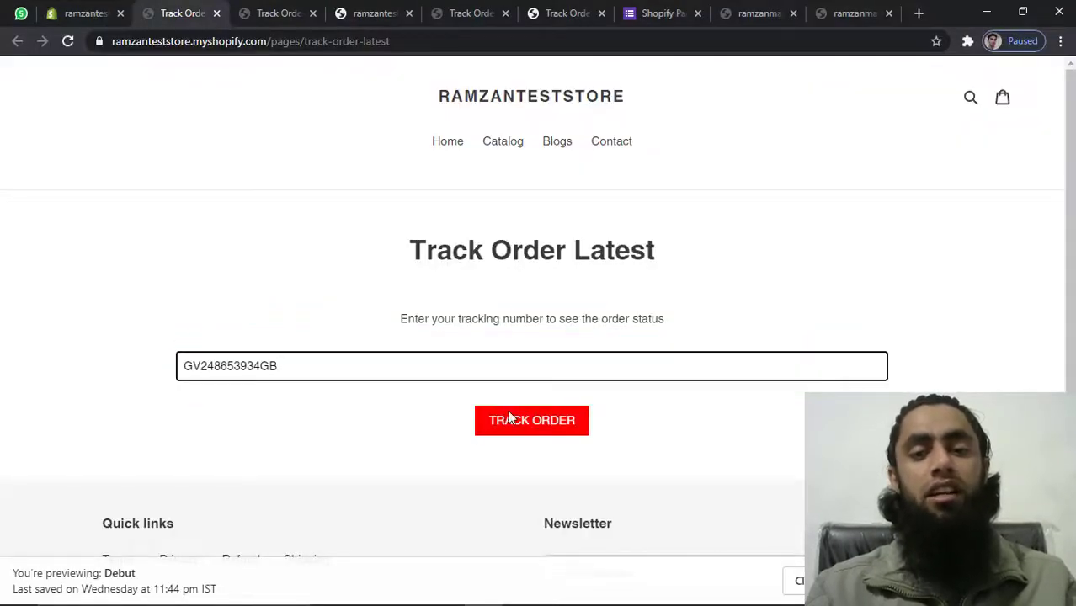
{"action": "left_click", "coordinate": [510, 418]}
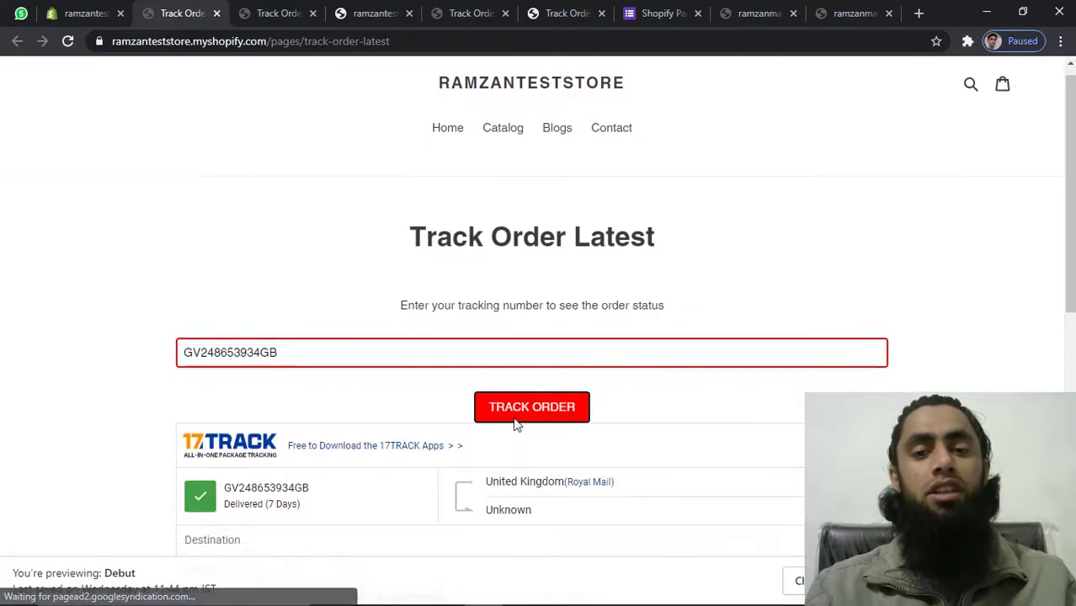
Review the 17TRACK results, checking the Delivered status and the Bromley history entry
{"action": "scroll", "coordinate": [513, 418], "scroll_direction": "down", "scroll_amount": 1}
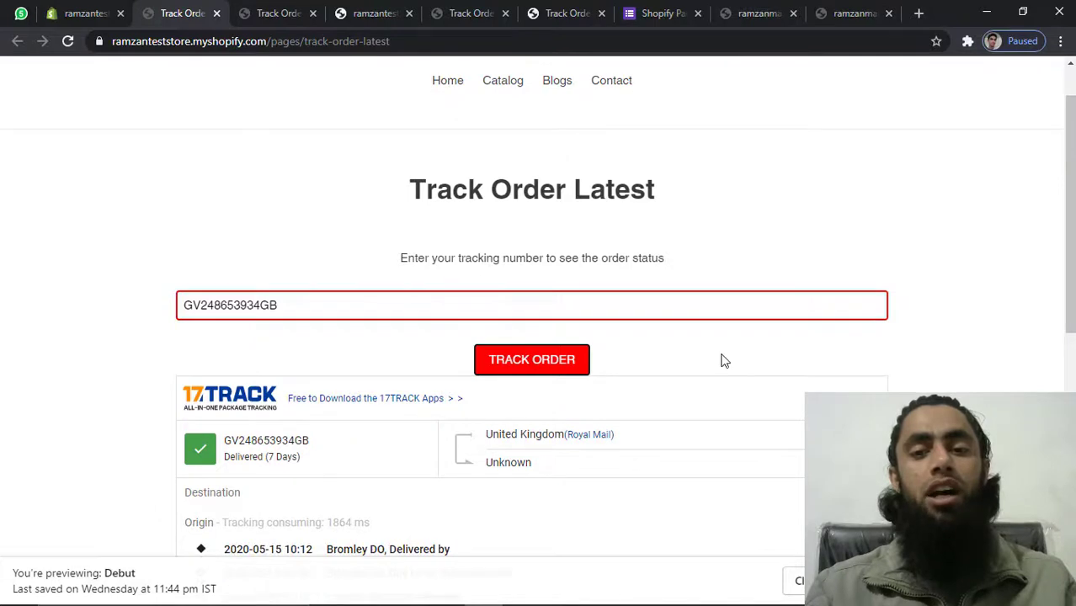
{"action": "scroll", "coordinate": [722, 360], "scroll_direction": "down", "scroll_amount": 3}
{"action": "scroll", "coordinate": [723, 360], "scroll_direction": "down", "scroll_amount": 1}
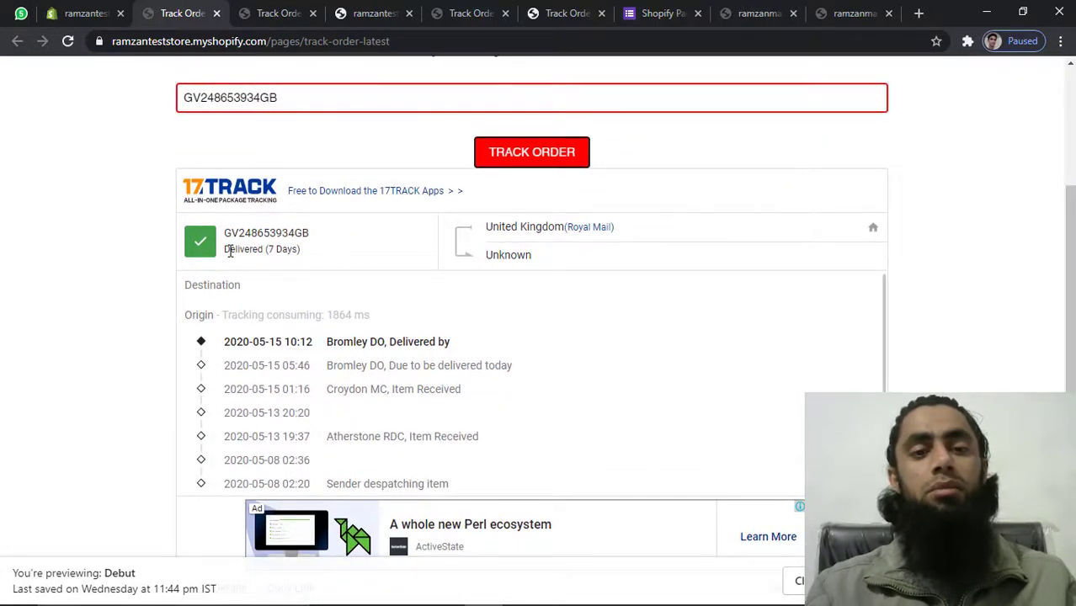
{"action": "double_click", "coordinate": [229, 251]}
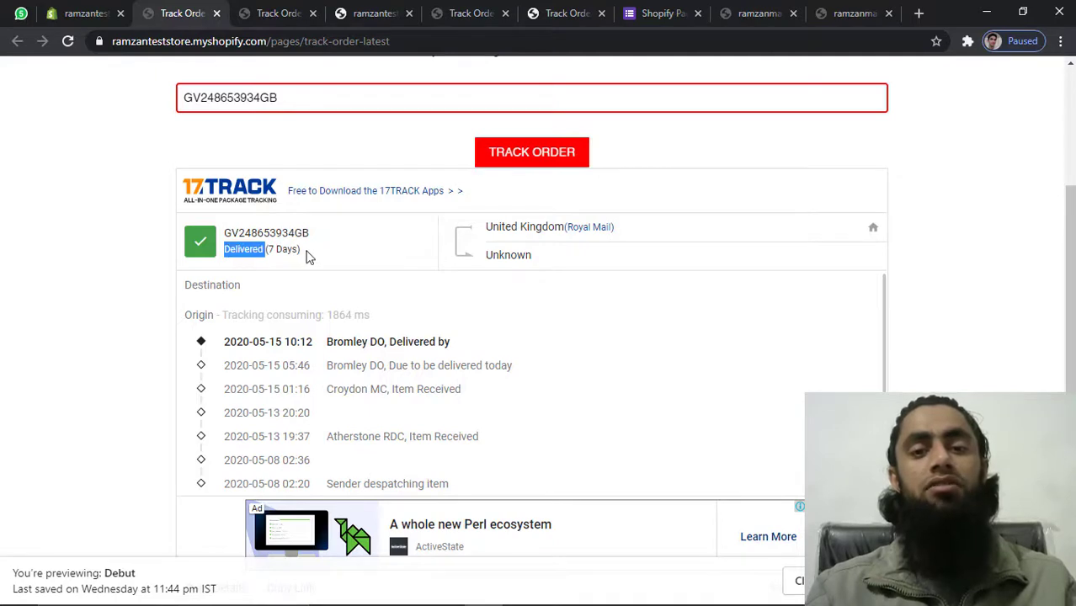
{"action": "left_click", "coordinate": [250, 342]}
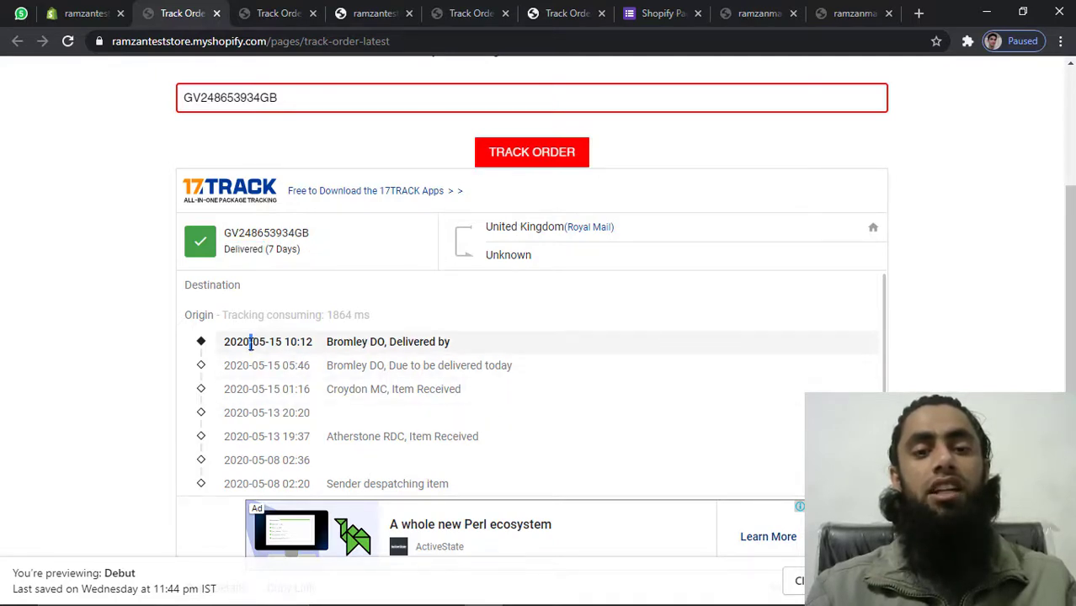
{"action": "double_click", "coordinate": [342, 341]}
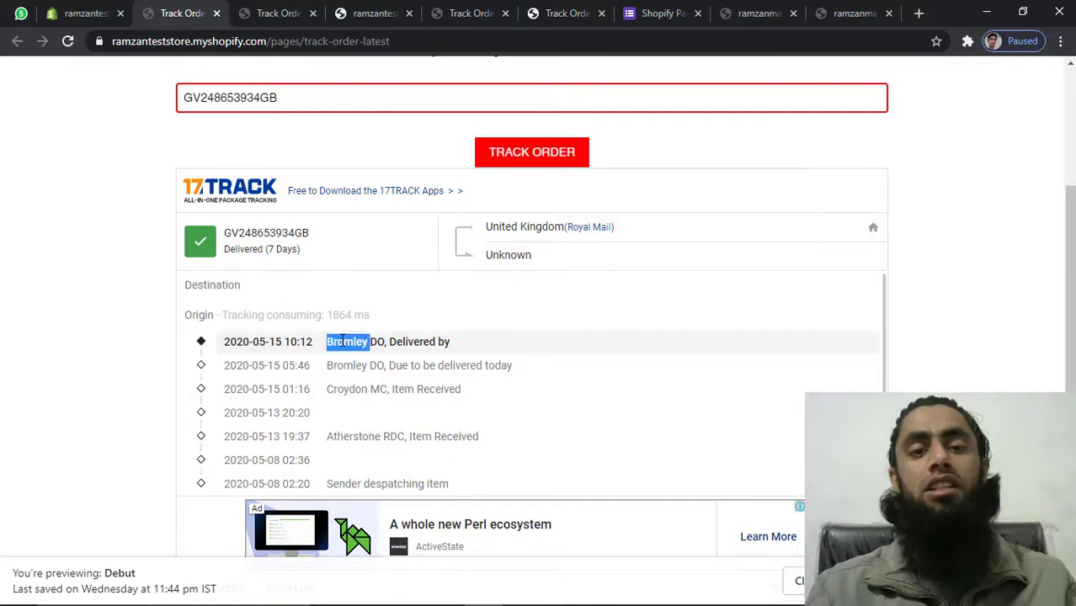
{"action": "scroll", "coordinate": [342, 339], "scroll_direction": "up", "scroll_amount": 3}
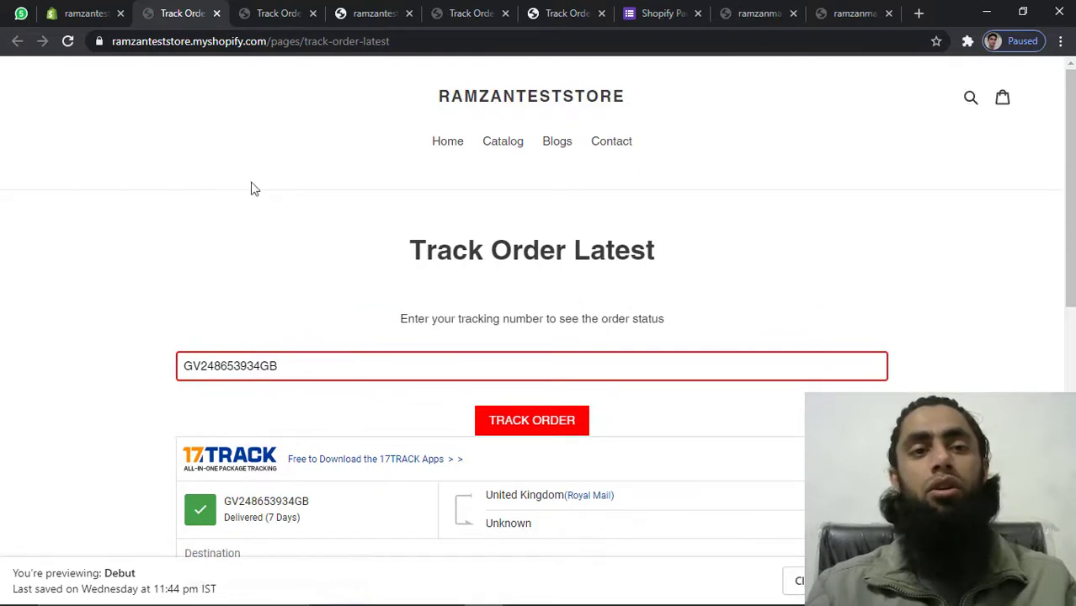
Return to the Shopify admin tab and open the Online Store Pages list
{"action": "key", "text": "ctrl+Tab"}
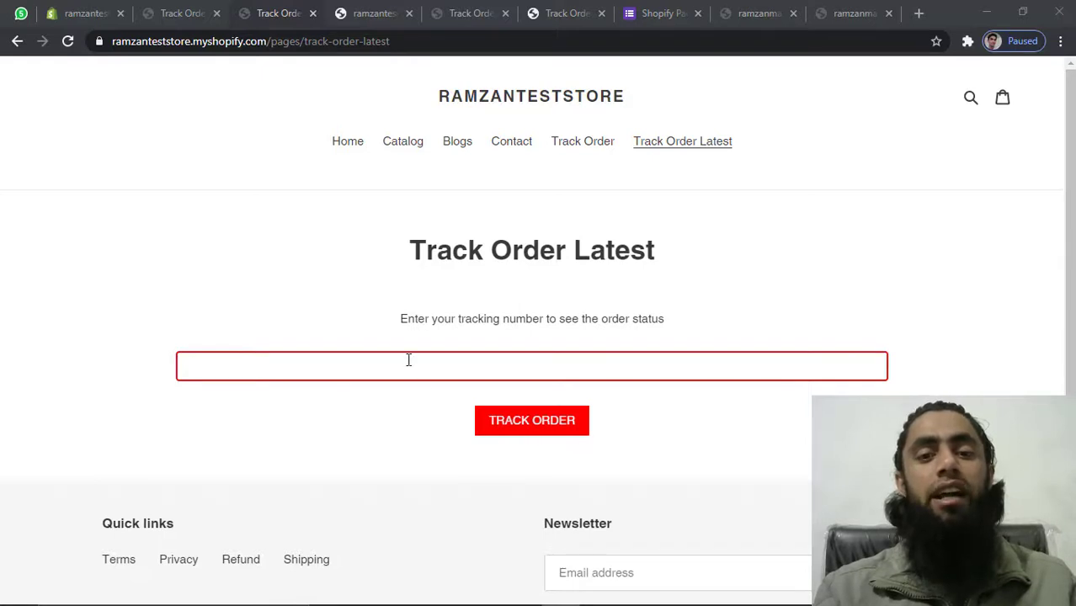
{"action": "left_click", "coordinate": [76, 13]}
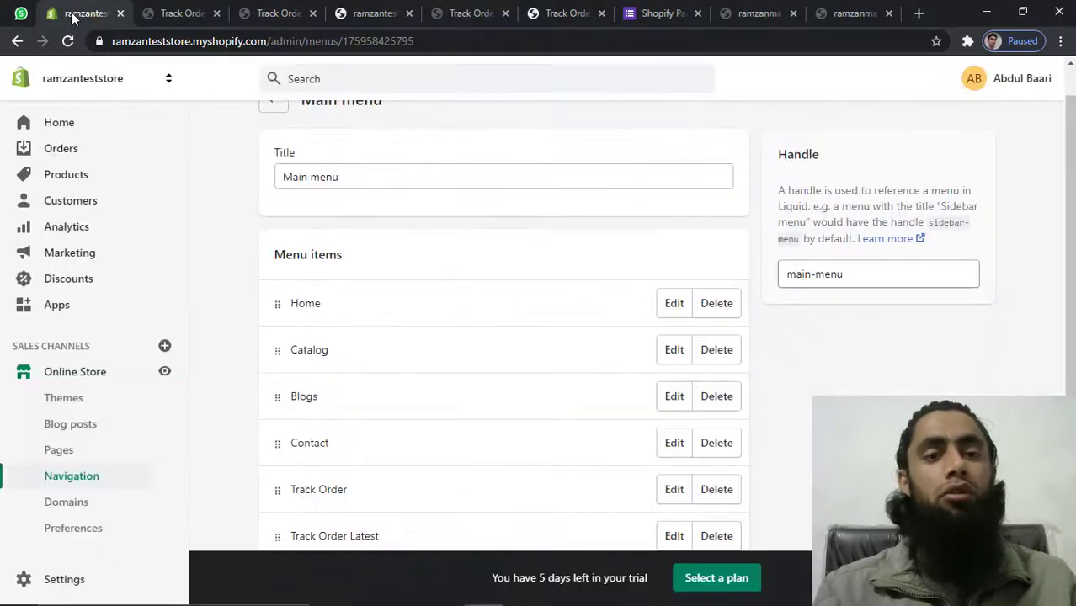
{"action": "left_click", "coordinate": [60, 450]}
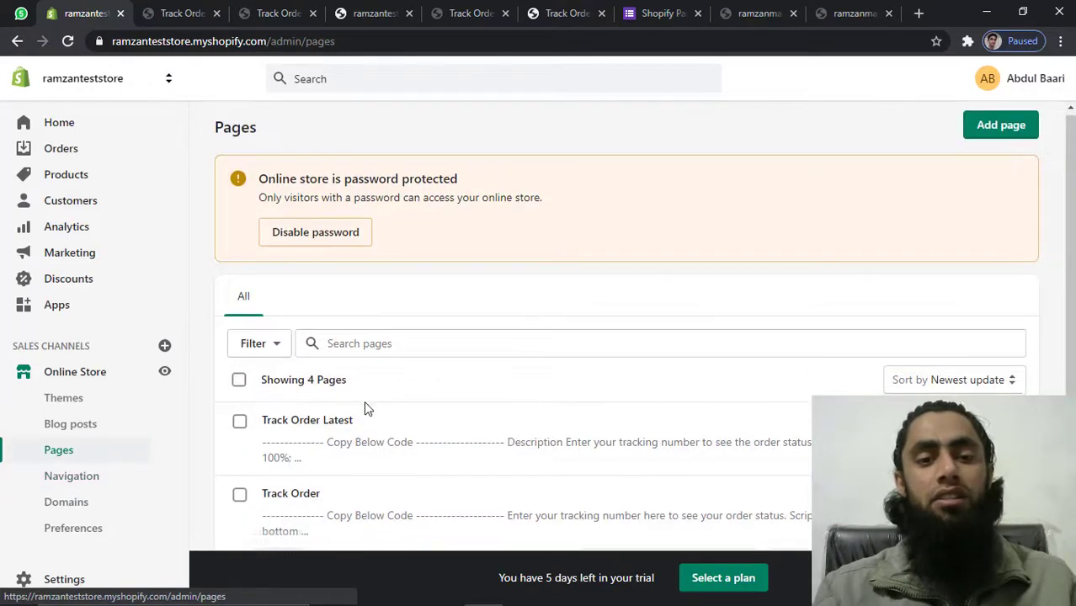
{"action": "scroll", "coordinate": [362, 406], "scroll_direction": "down", "scroll_amount": 1}
In Track Order Latest's HTML, change the tracking field's border-color from red to green
{"action": "left_click", "coordinate": [305, 391]}
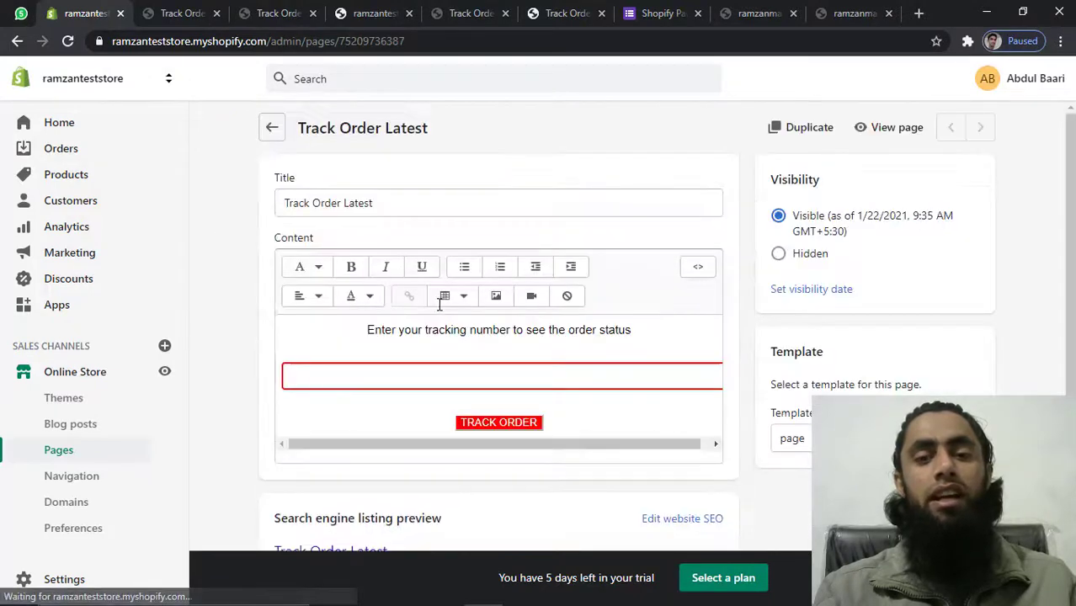
{"action": "left_click", "coordinate": [698, 267]}
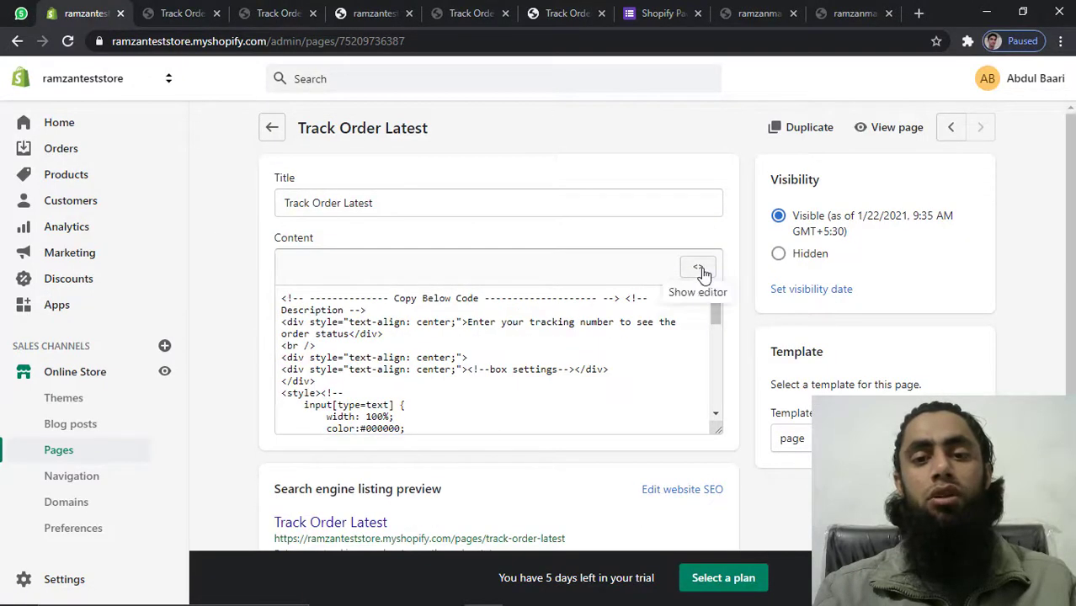
{"action": "scroll", "coordinate": [451, 351], "scroll_direction": "down", "scroll_amount": 4}
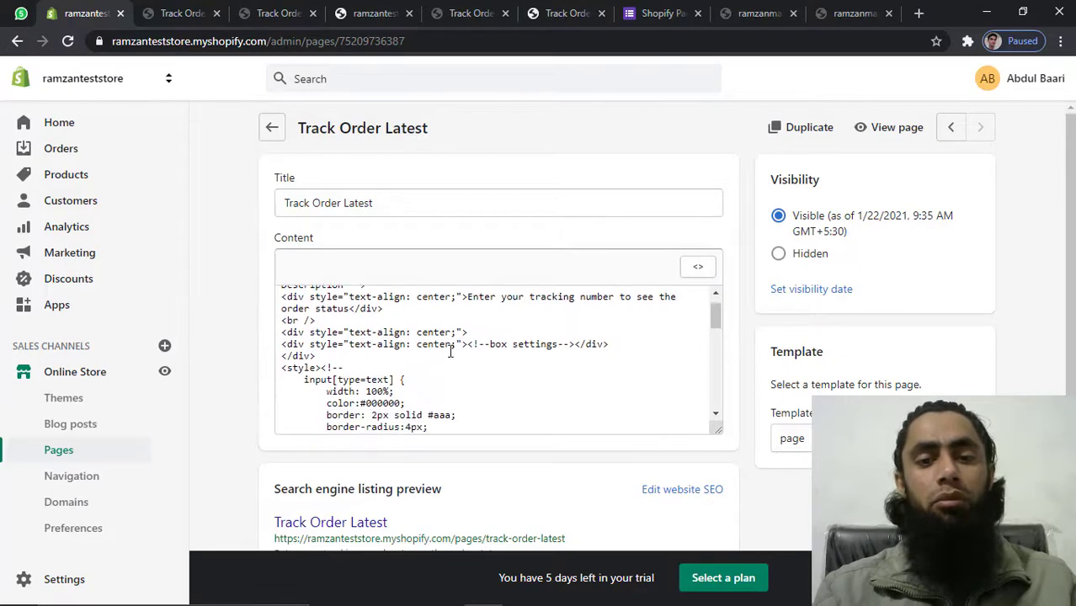
{"action": "scroll", "coordinate": [451, 351], "scroll_direction": "down", "scroll_amount": 2}
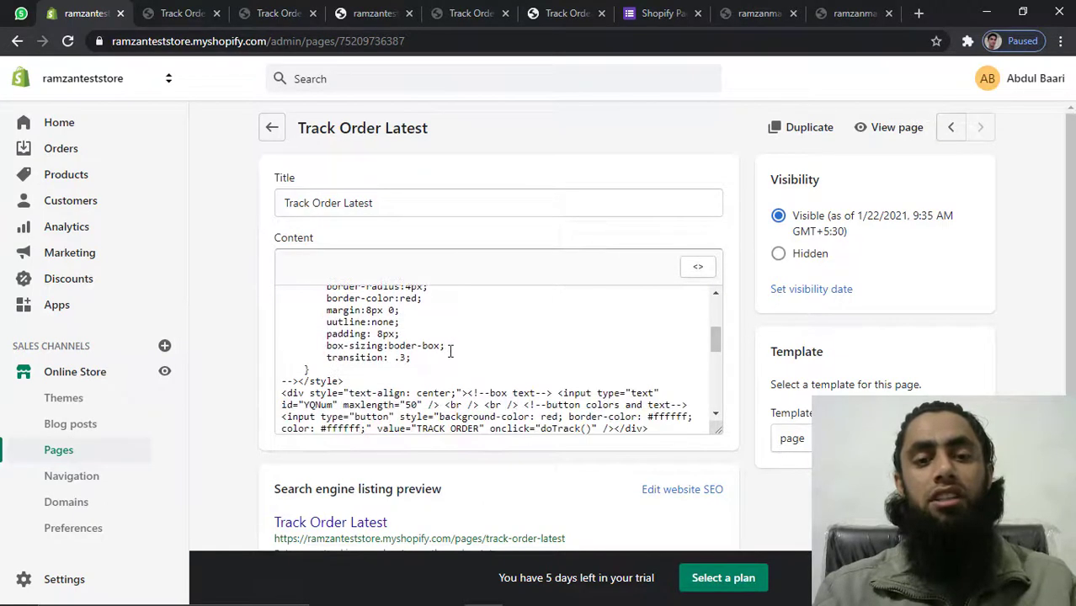
{"action": "scroll", "coordinate": [451, 351], "scroll_direction": "up", "scroll_amount": 1}
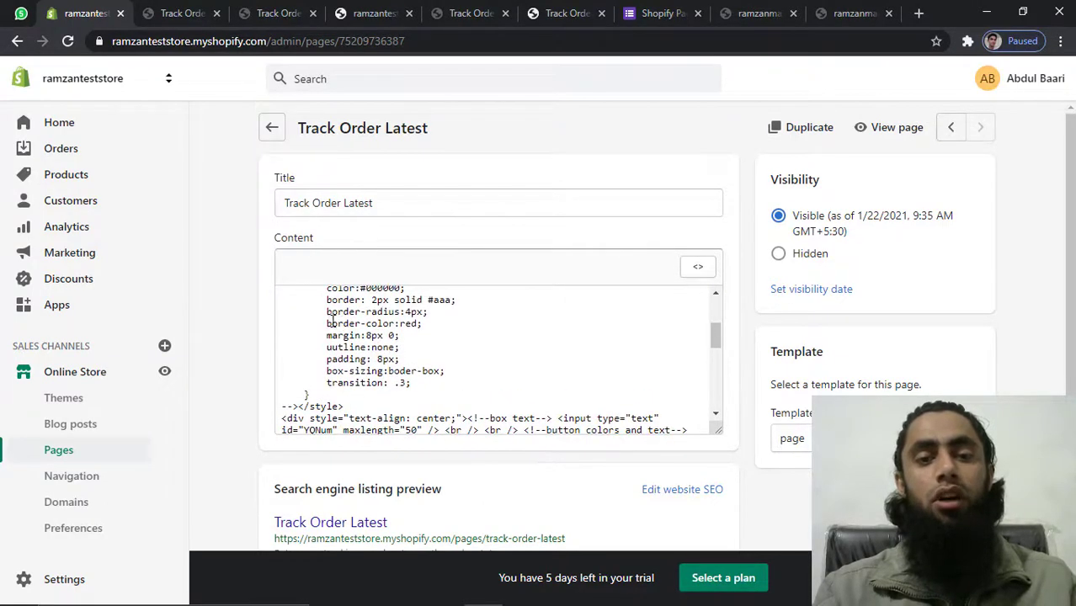
{"action": "left_click_drag", "start_coordinate": [326, 323], "coordinate": [402, 323]}
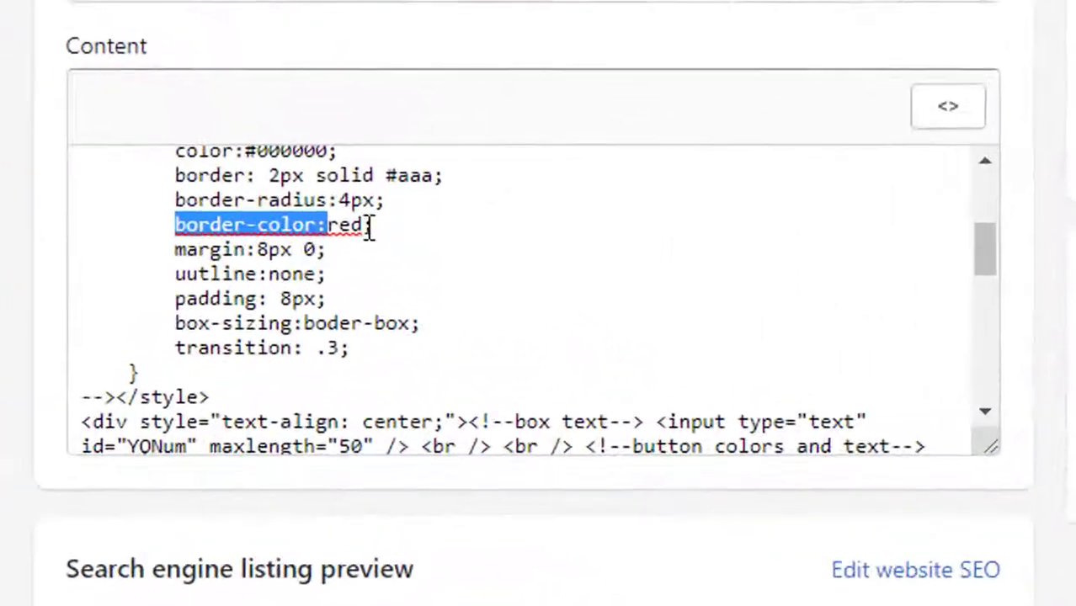
{"action": "left_click", "coordinate": [416, 323]}
{"action": "key", "text": "BackSpace"}
{"action": "key", "text": "BackSpace"}
{"action": "key", "text": "BackSpace"}
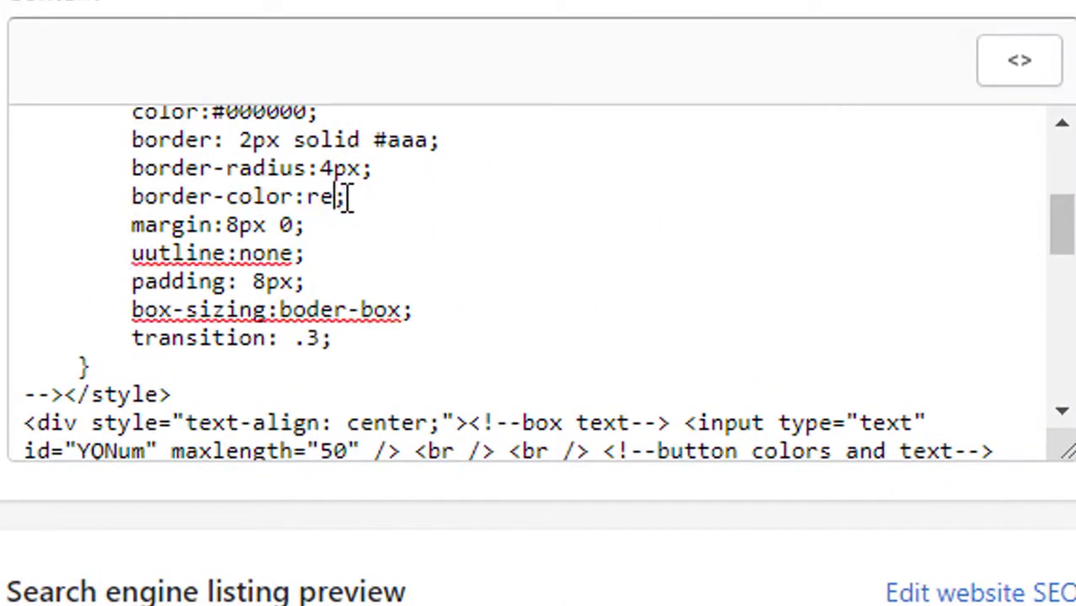
{"action": "type", "text": "green"}
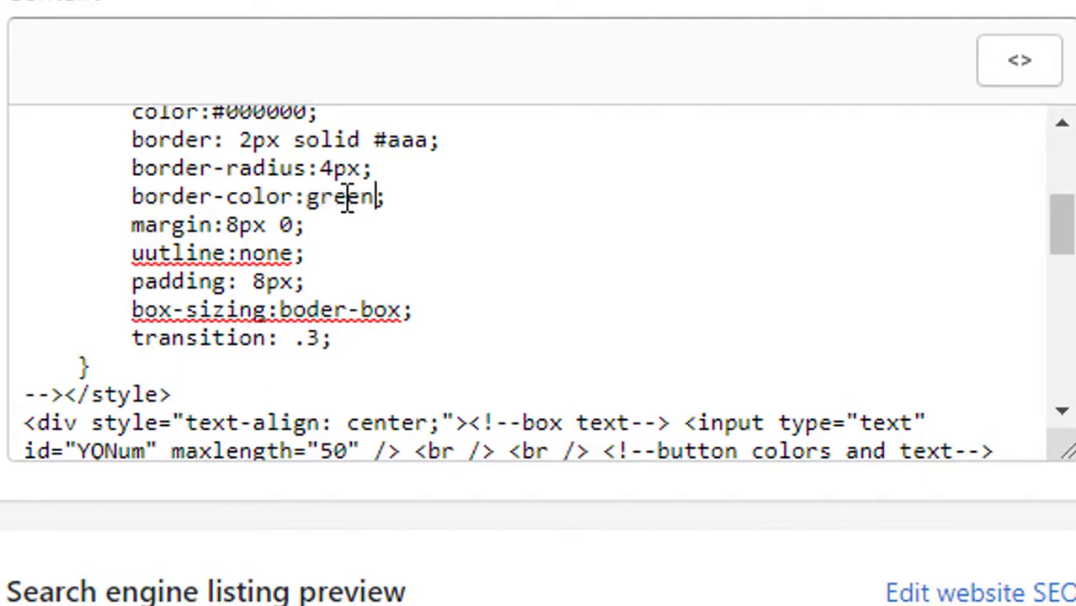
Change the TRACK ORDER button's background-color from red to green
{"action": "scroll", "coordinate": [312, 209], "scroll_direction": "down", "scroll_amount": 3}
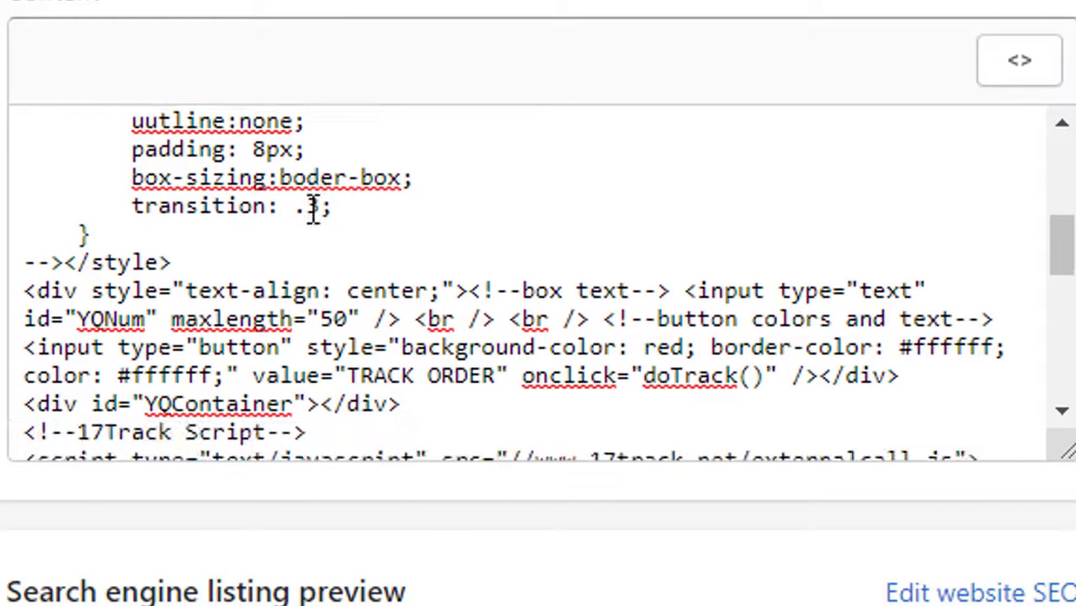
{"action": "scroll", "coordinate": [312, 209], "scroll_direction": "down", "scroll_amount": 1}
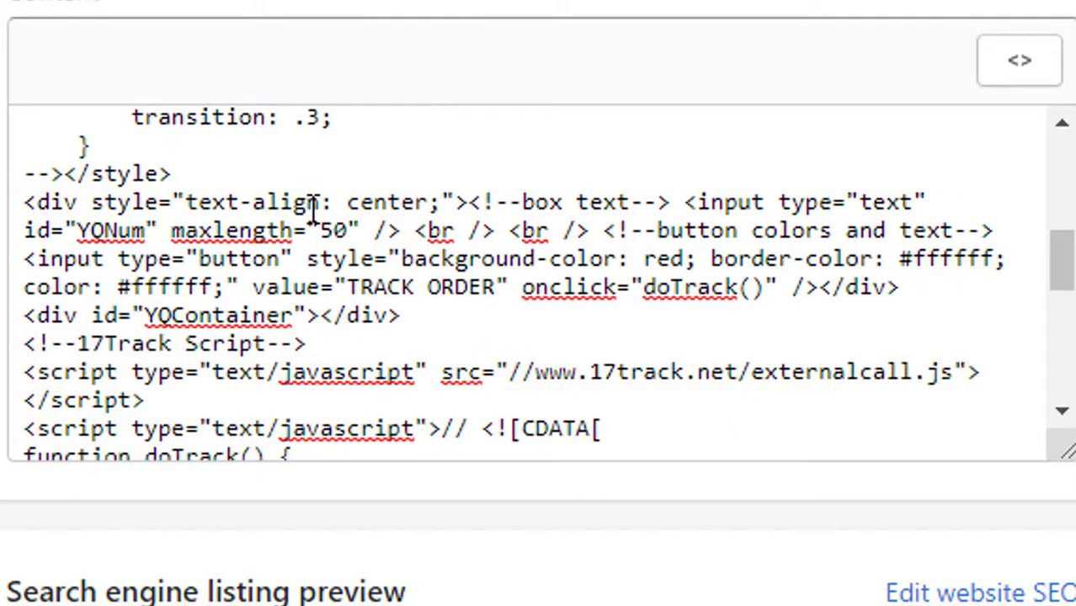
{"action": "double_click", "coordinate": [229, 258]}
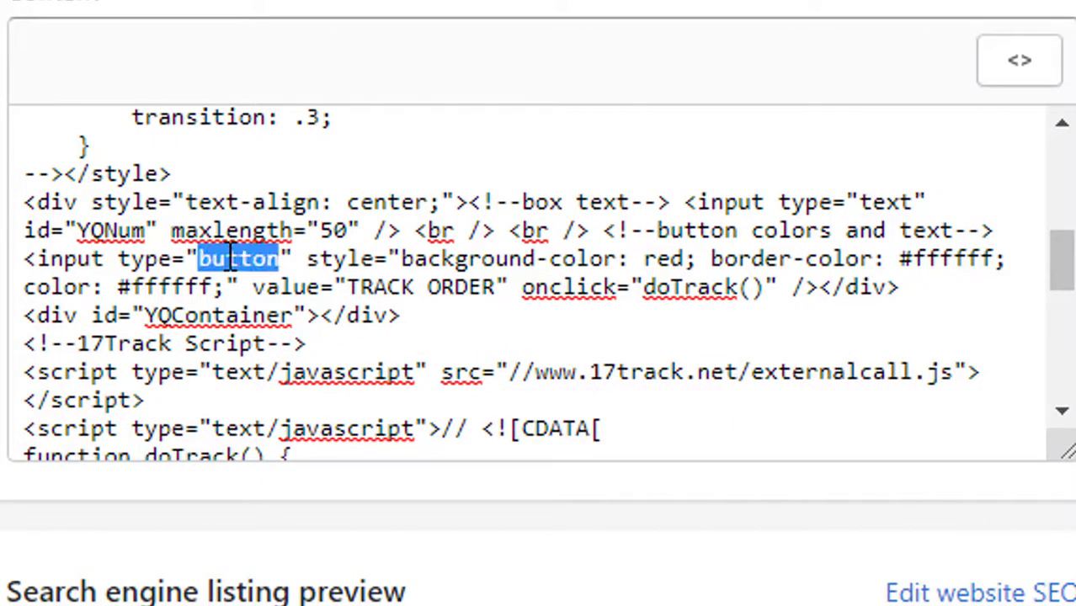
{"action": "left_click", "coordinate": [687, 259]}
{"action": "key", "text": "BackSpace"}
{"action": "key", "text": "BackSpace"}
{"action": "key", "text": "BackSpace"}
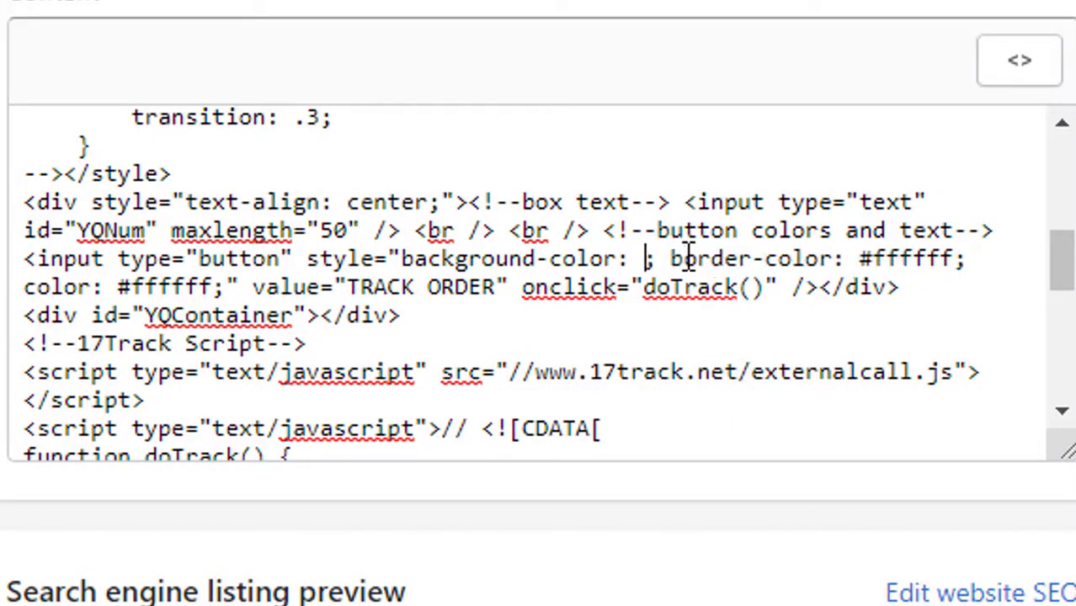
{"action": "type", "text": "green"}
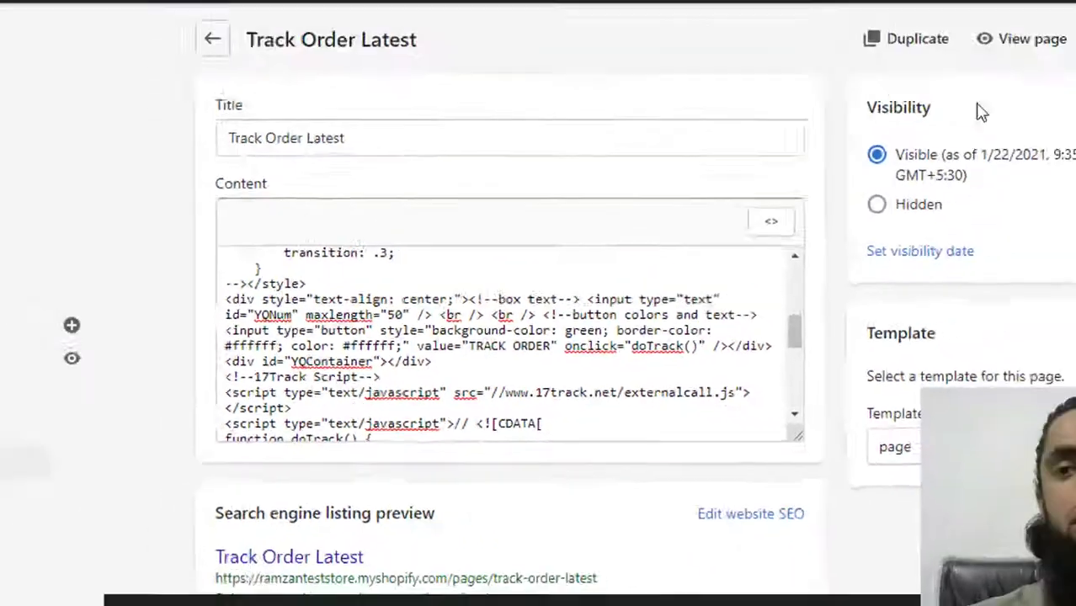
Save the page, reload the storefront to check the green styling, and return to the editor
{"action": "left_click", "coordinate": [978, 82]}
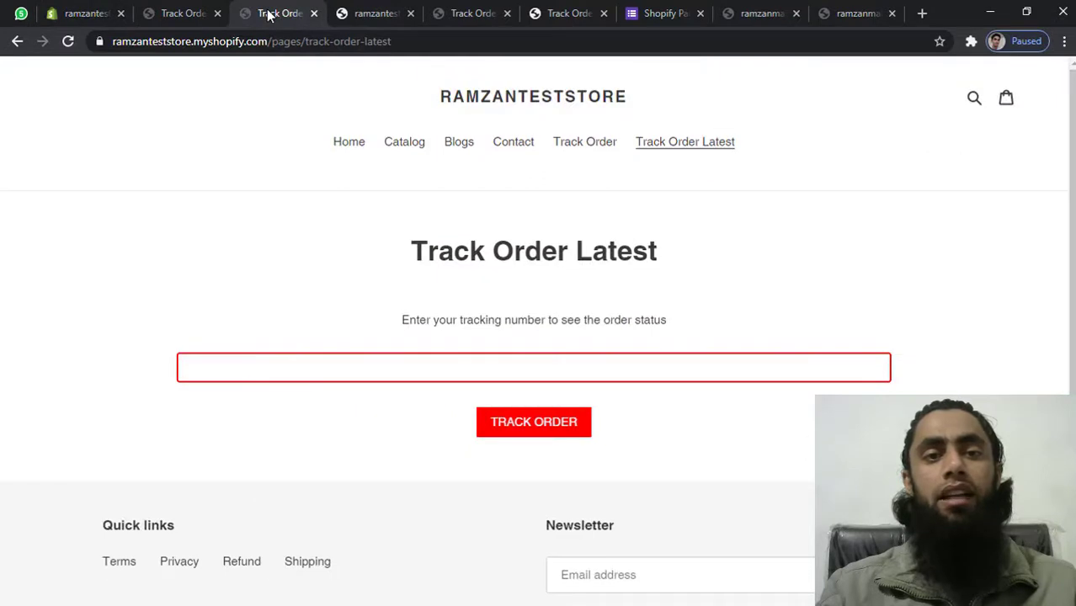
{"action": "left_click", "coordinate": [68, 42]}
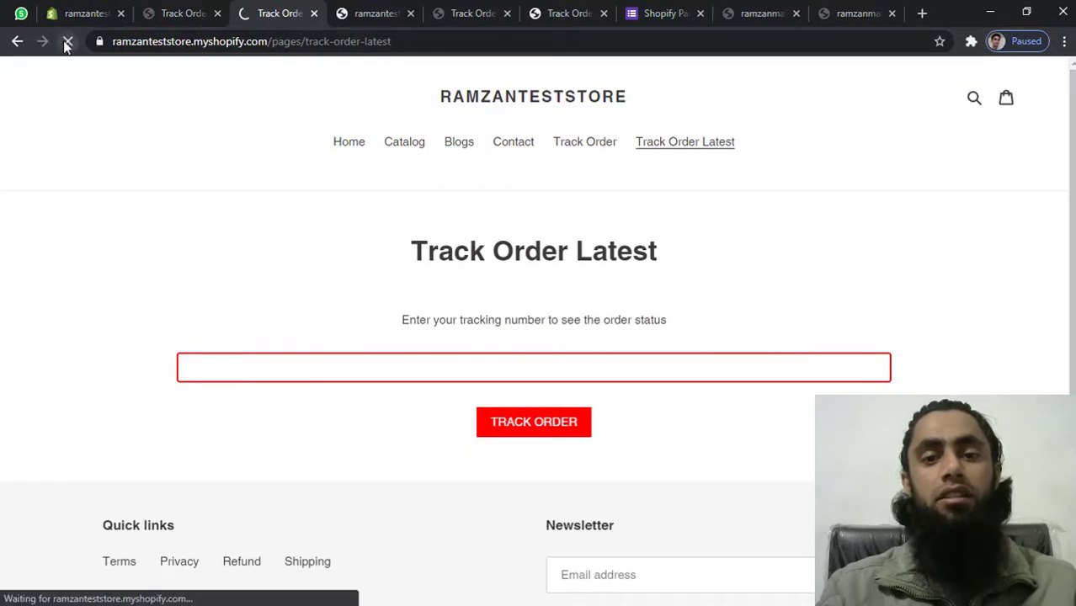
{"action": "left_click", "coordinate": [584, 368]}
{"action": "left_click", "coordinate": [386, 450]}
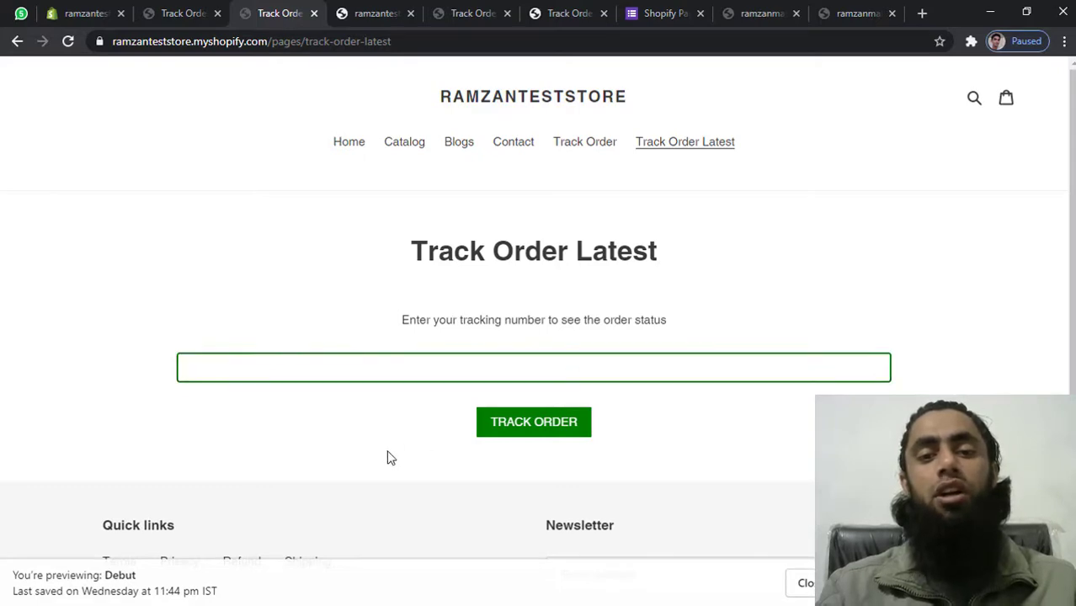
{"action": "left_click", "coordinate": [88, 13]}
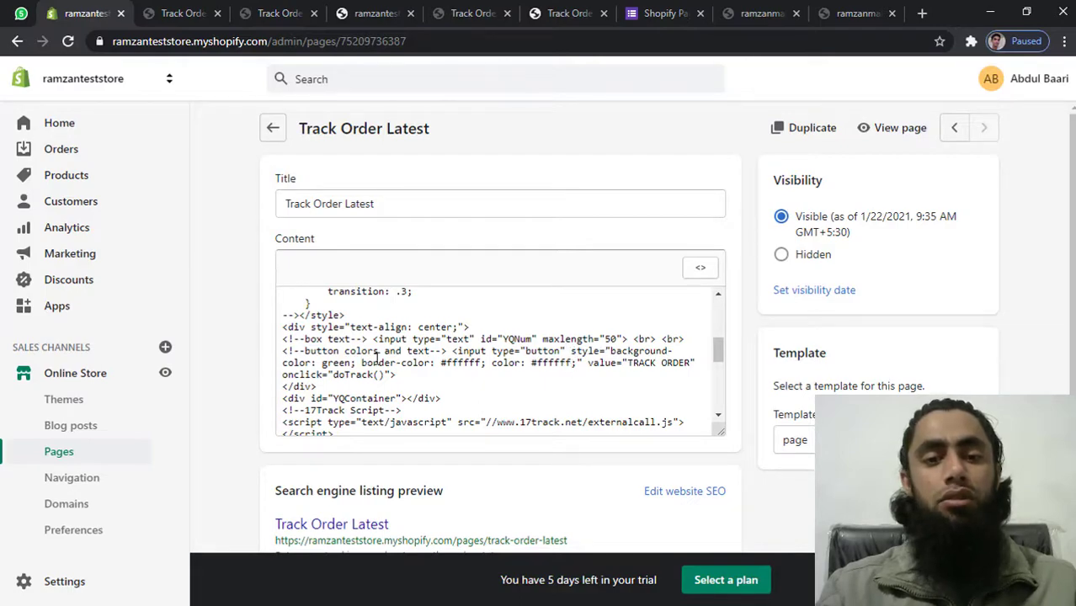
Set the button's background-color and the field's border-color to #000000
{"action": "double_click", "coordinate": [338, 362]}
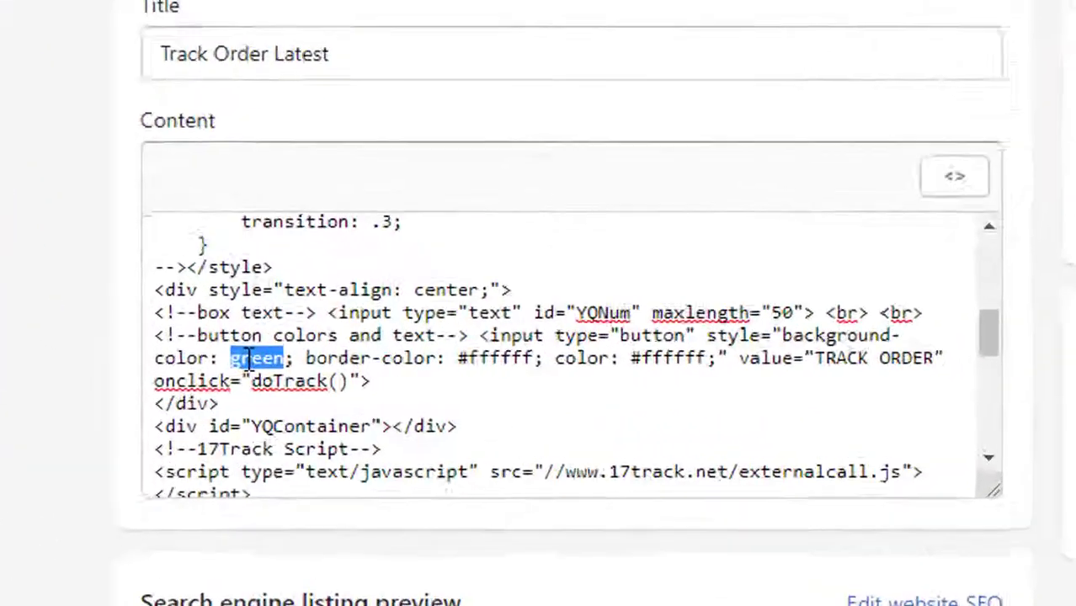
{"action": "type", "text": "#"}
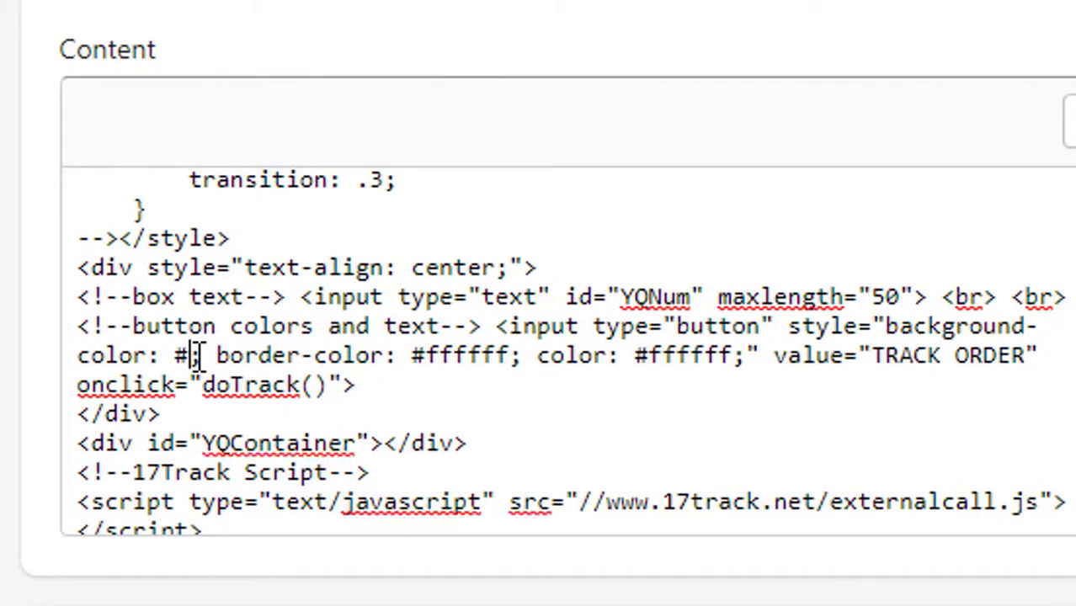
{"action": "type", "text": "0000"}
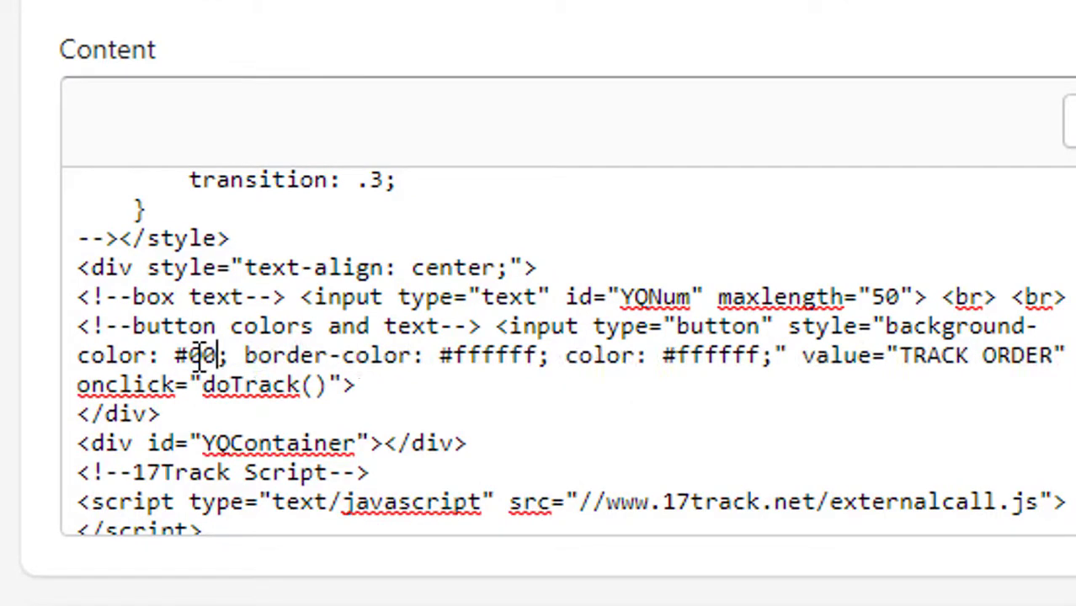
{"action": "type", "text": "00"}
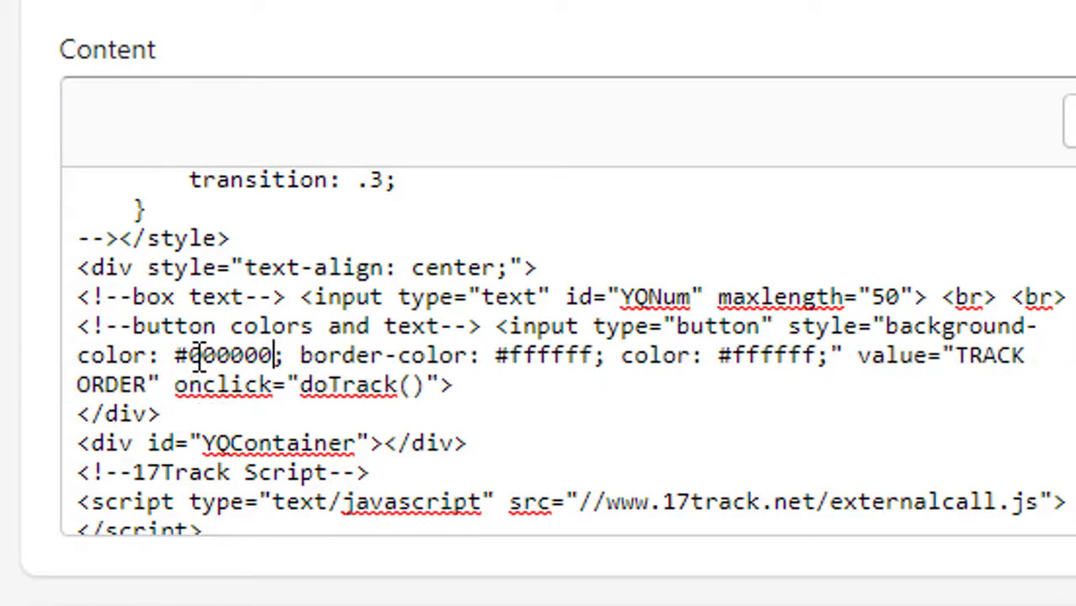
{"action": "left_click", "coordinate": [440, 326]}
{"action": "scroll", "coordinate": [427, 344], "scroll_direction": "up", "scroll_amount": 3}
{"action": "scroll", "coordinate": [424, 339], "scroll_direction": "up", "scroll_amount": 4}
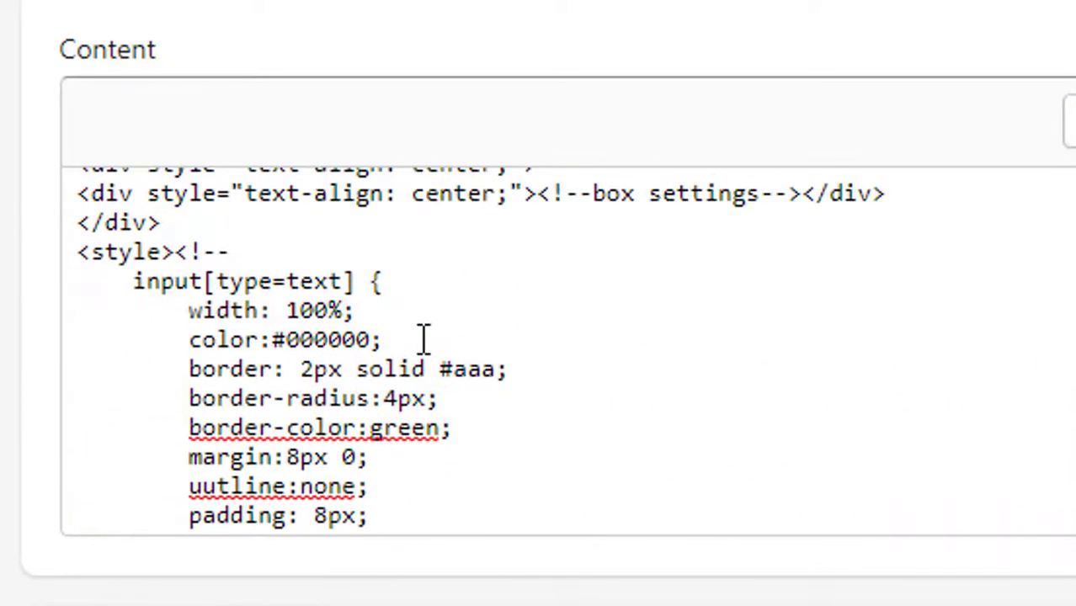
{"action": "double_click", "coordinate": [414, 415]}
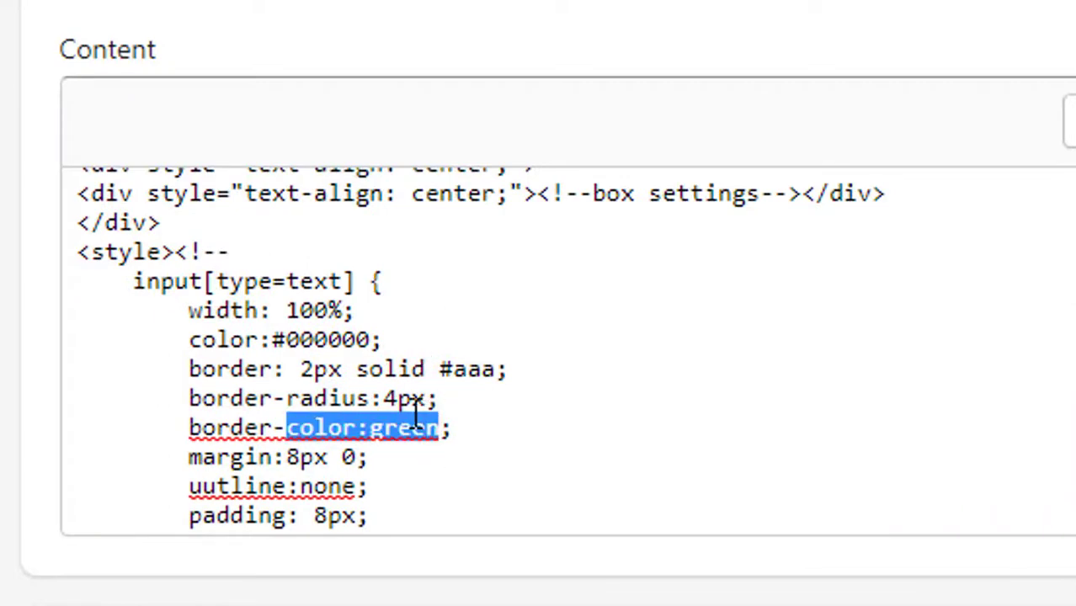
{"action": "left_click", "coordinate": [448, 428]}
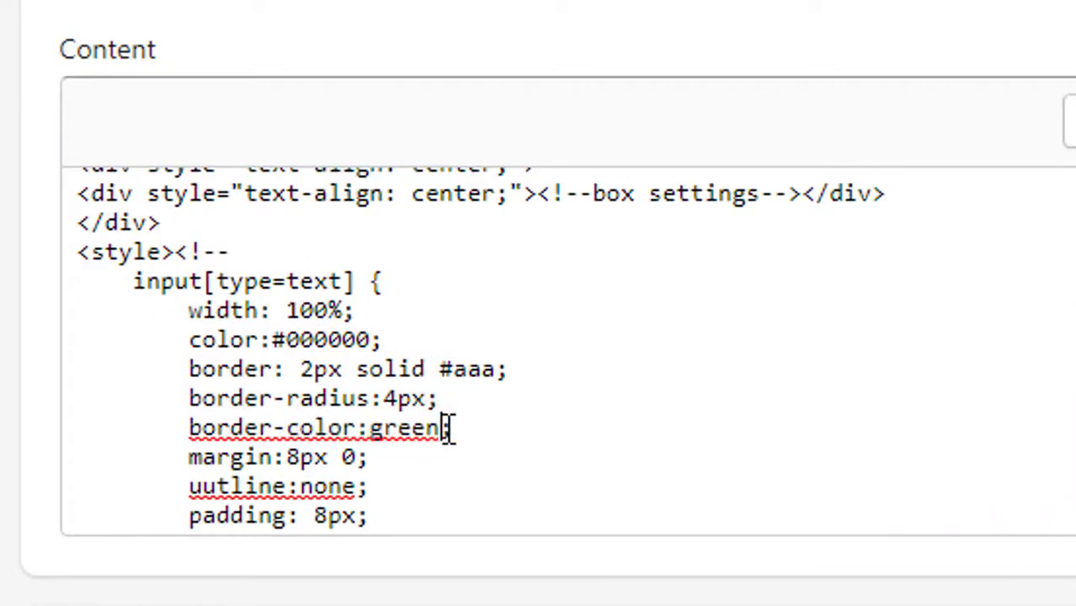
{"action": "key", "text": "BackSpace"}
{"action": "key", "text": "BackSpace"}
{"action": "key", "text": "BackSpace"}
{"action": "key", "text": "BackSpace"}
{"action": "key", "text": "BackSpace"}
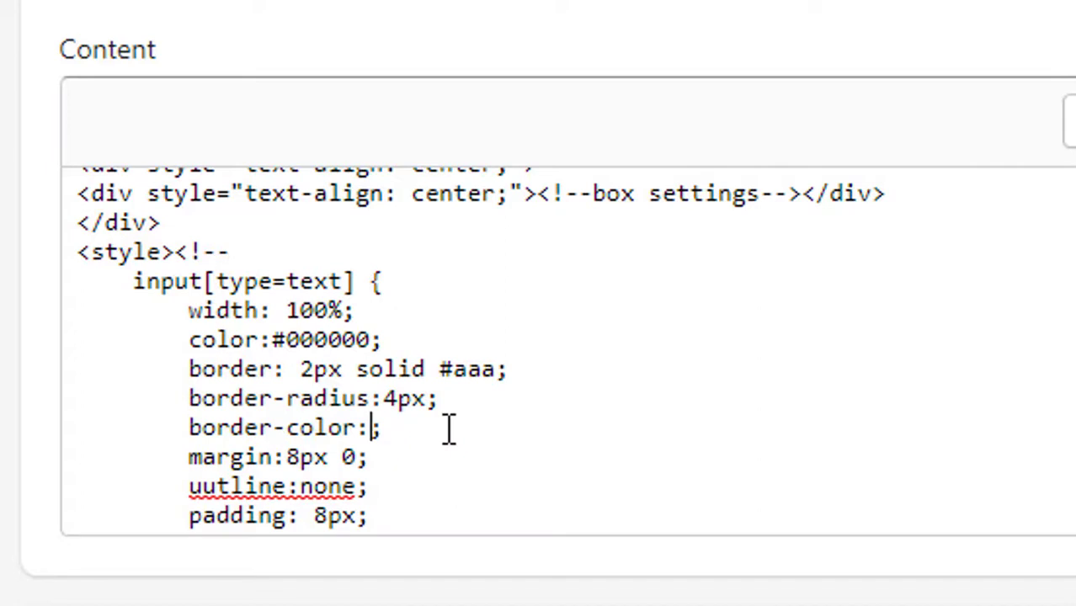
{"action": "type", "text": "#00000"}
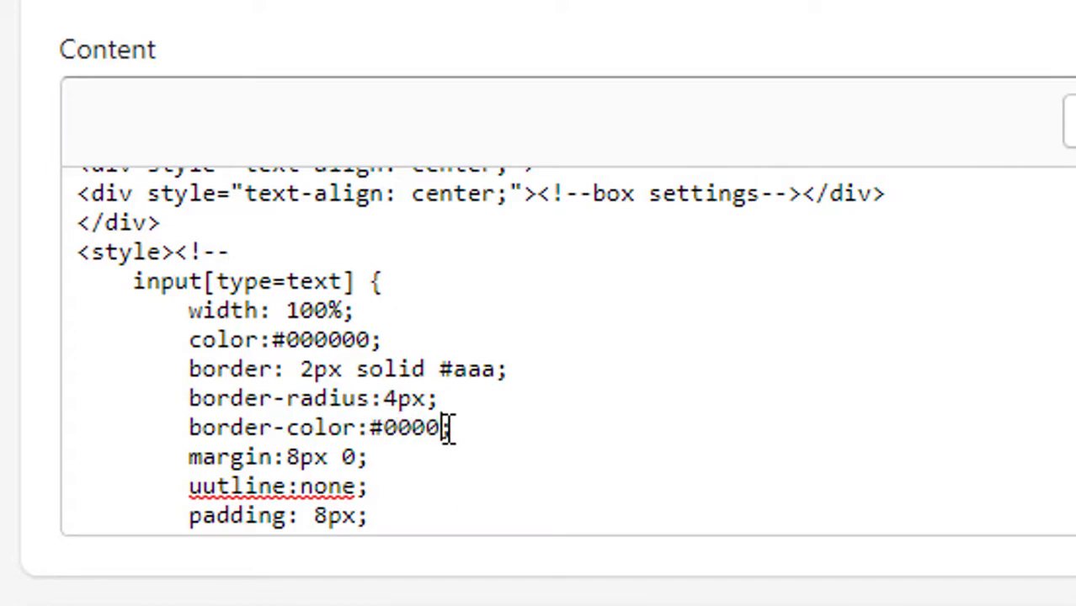
{"action": "type", "text": "0"}
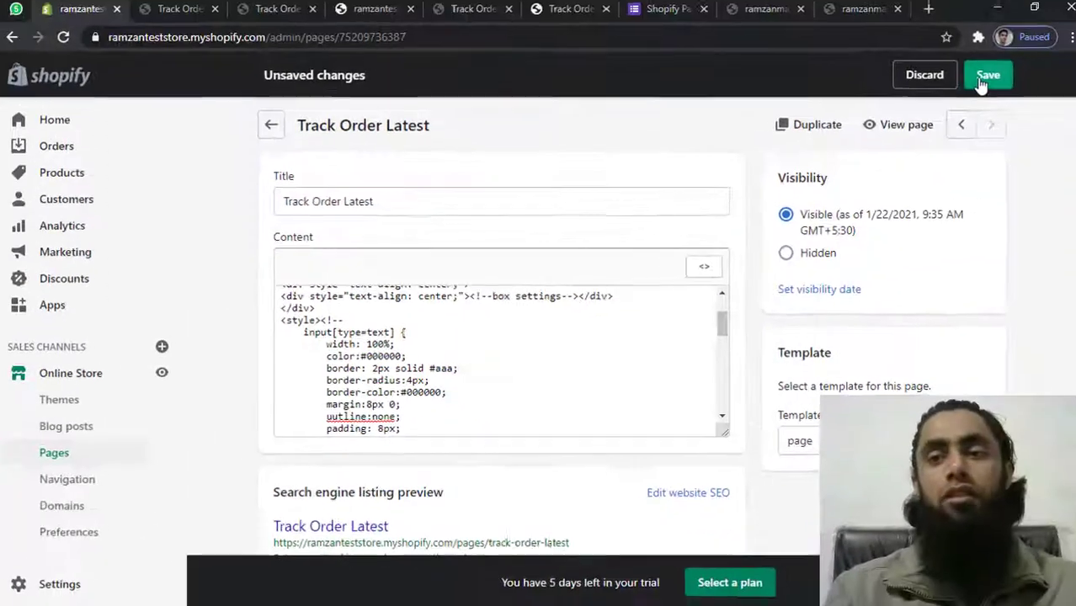
Save the black colour changes and go to the live Track Order Latest page
{"action": "left_click", "coordinate": [982, 78]}
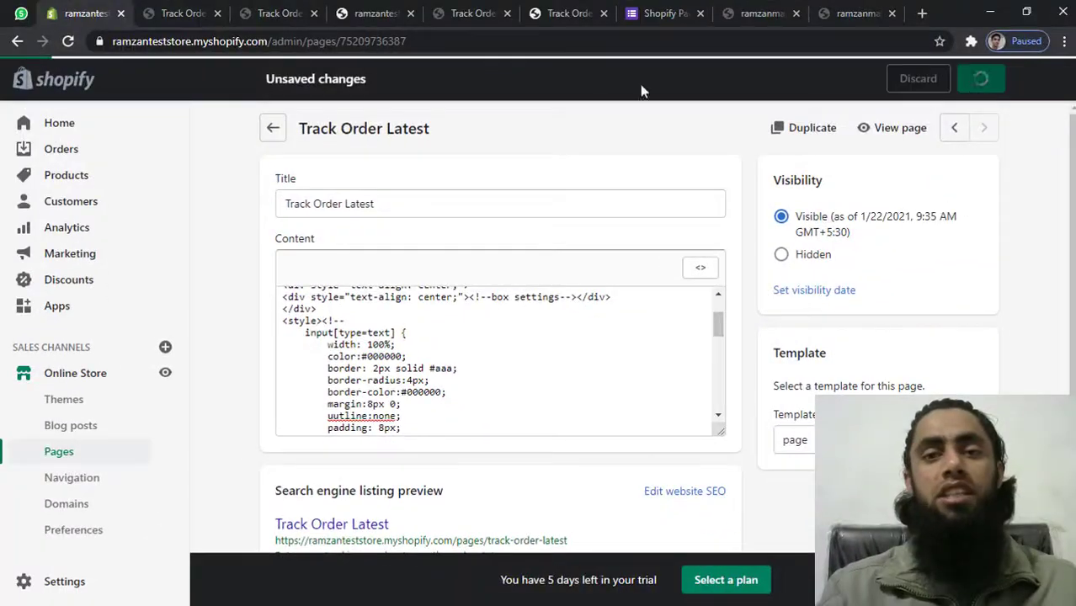
{"action": "left_click", "coordinate": [365, 12]}
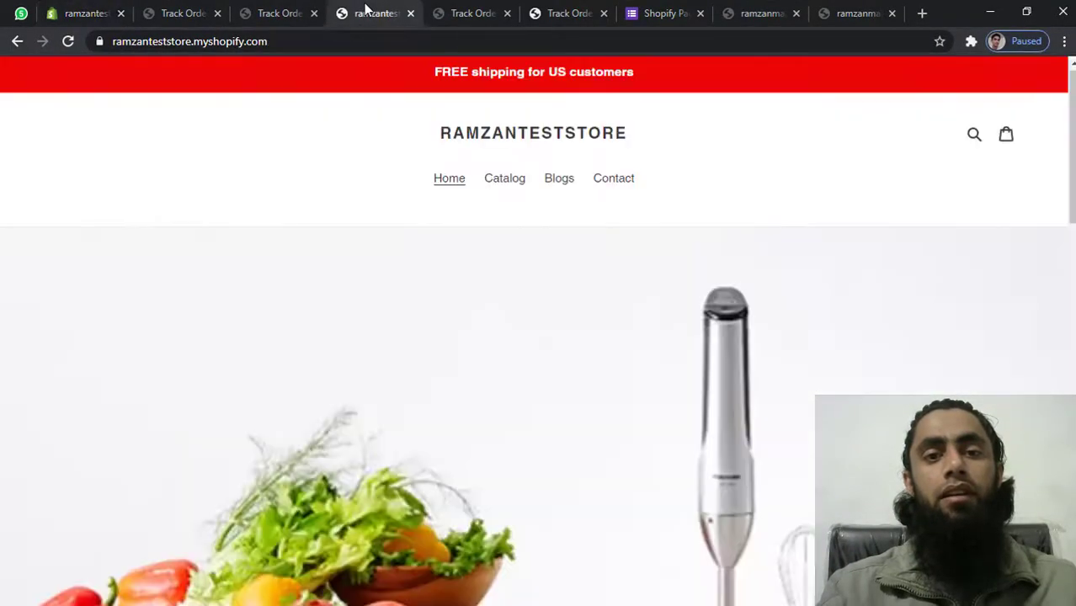
{"action": "left_click", "coordinate": [268, 14]}
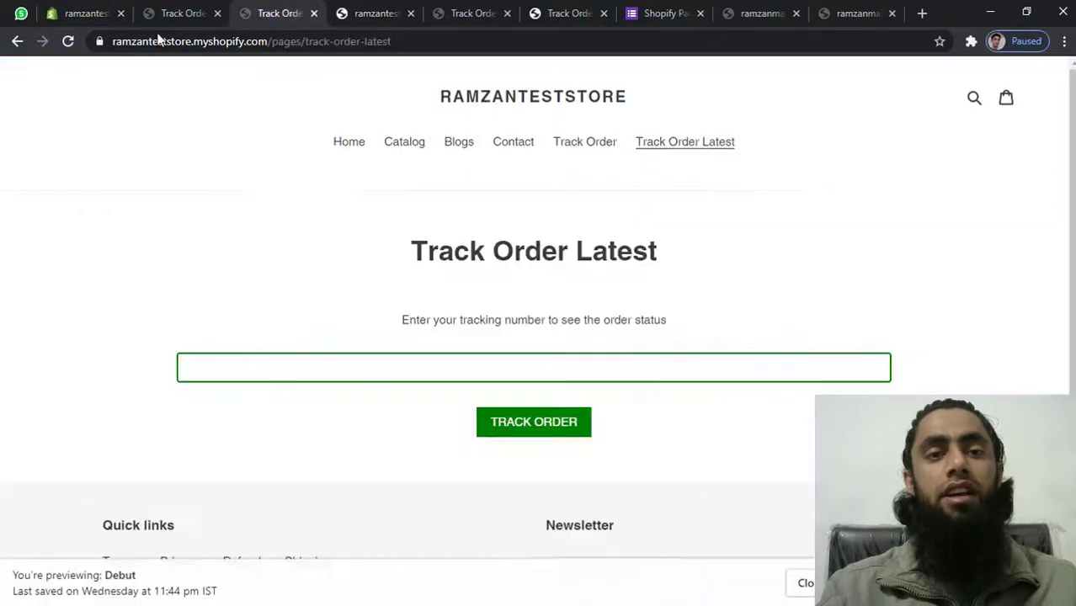
Reload the storefront to see the black button and compare its instruction text with the page HTML
{"action": "left_click", "coordinate": [66, 44]}
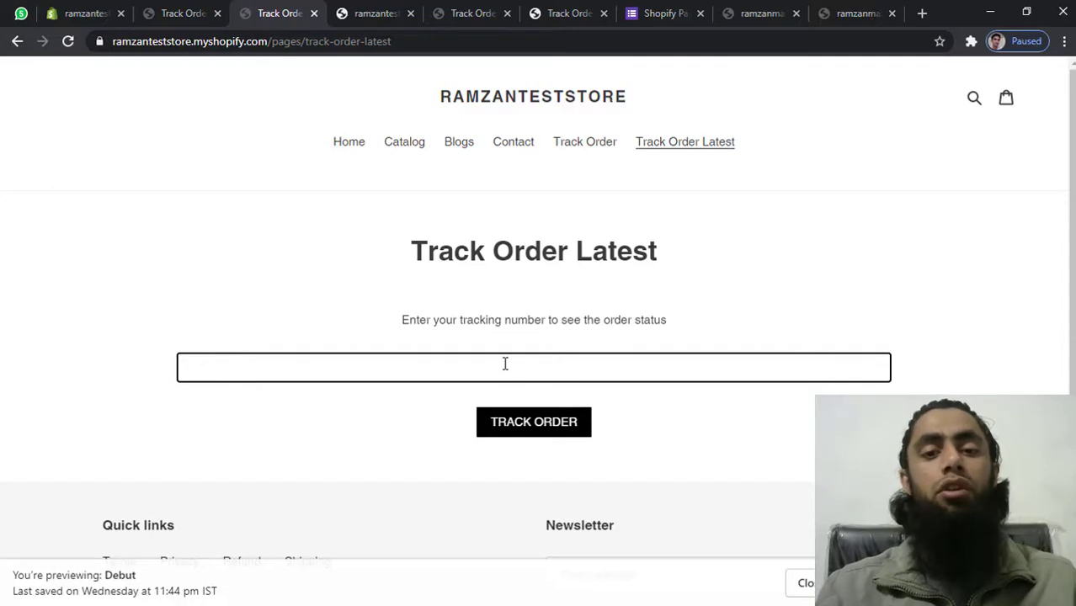
{"action": "triple_click", "coordinate": [488, 321]}
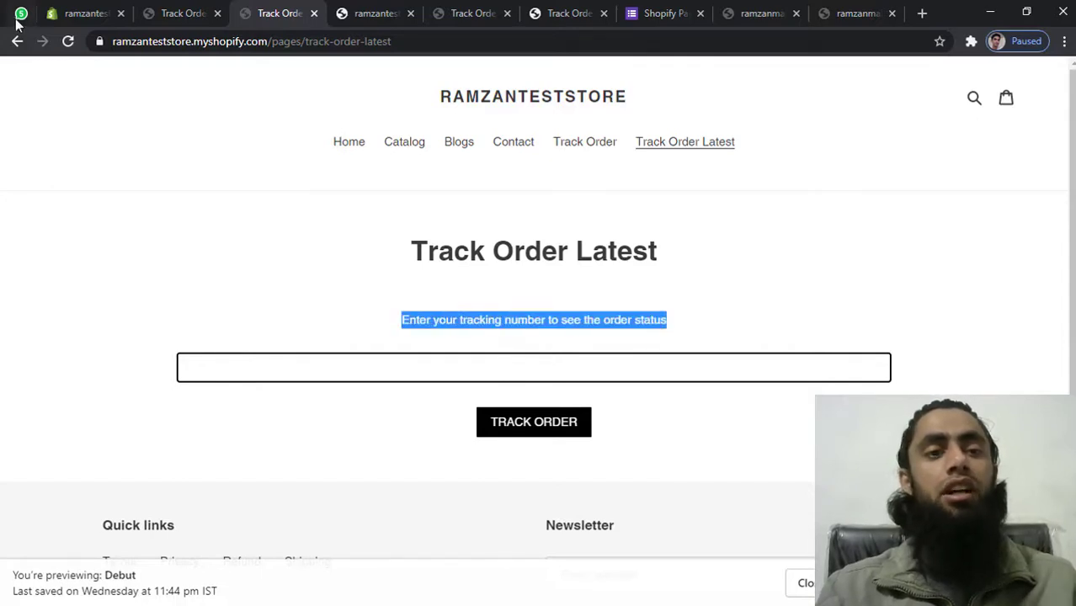
{"action": "left_click", "coordinate": [89, 13]}
{"action": "scroll", "coordinate": [435, 327], "scroll_direction": "up", "scroll_amount": 2}
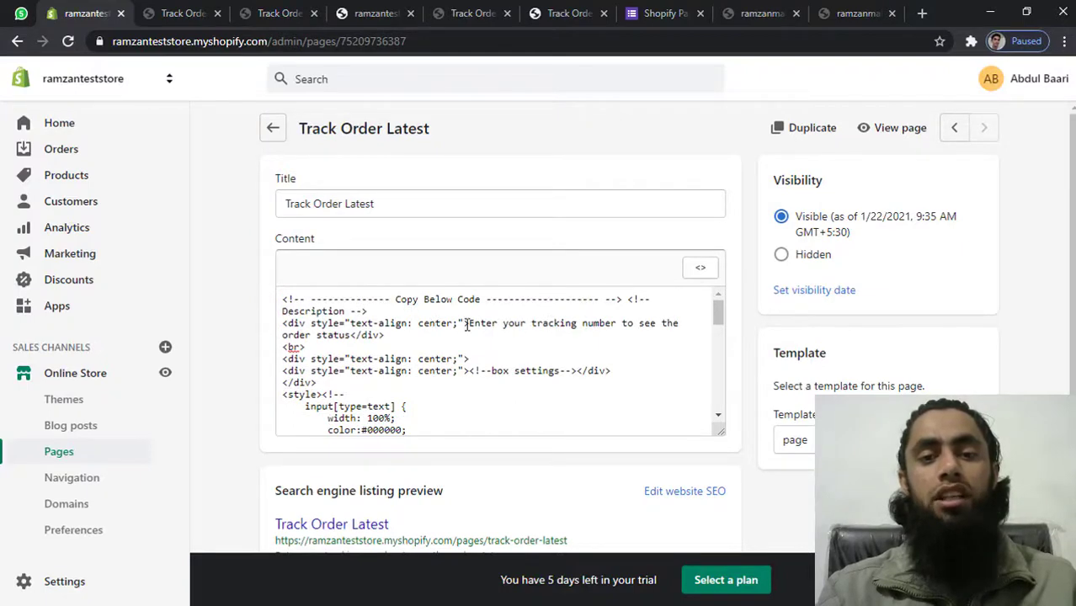
{"action": "left_click_drag", "start_coordinate": [469, 325], "coordinate": [346, 338]}
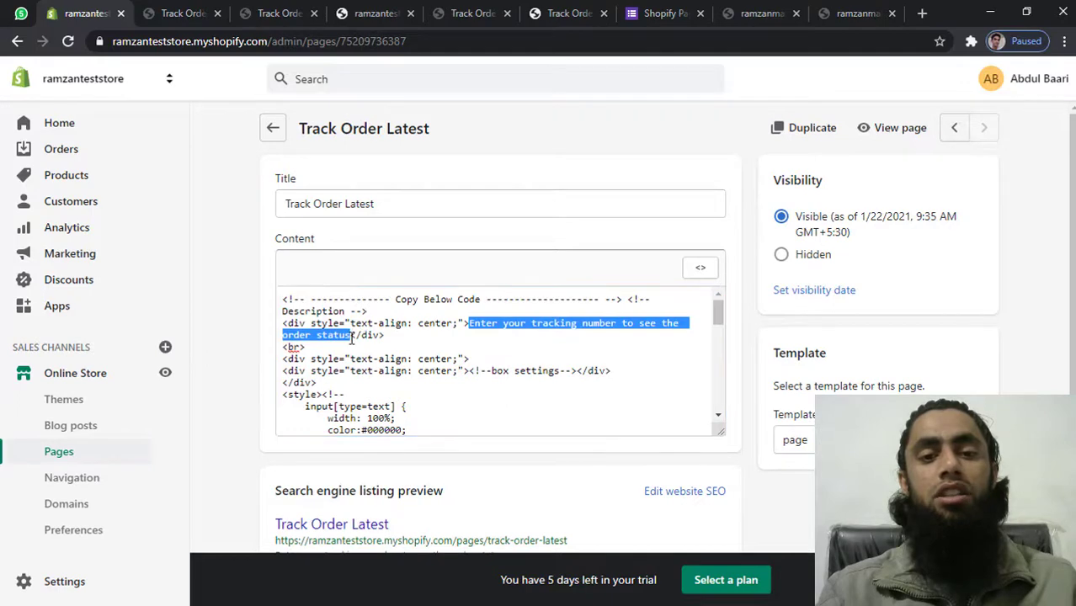
{"action": "left_click", "coordinate": [352, 338]}
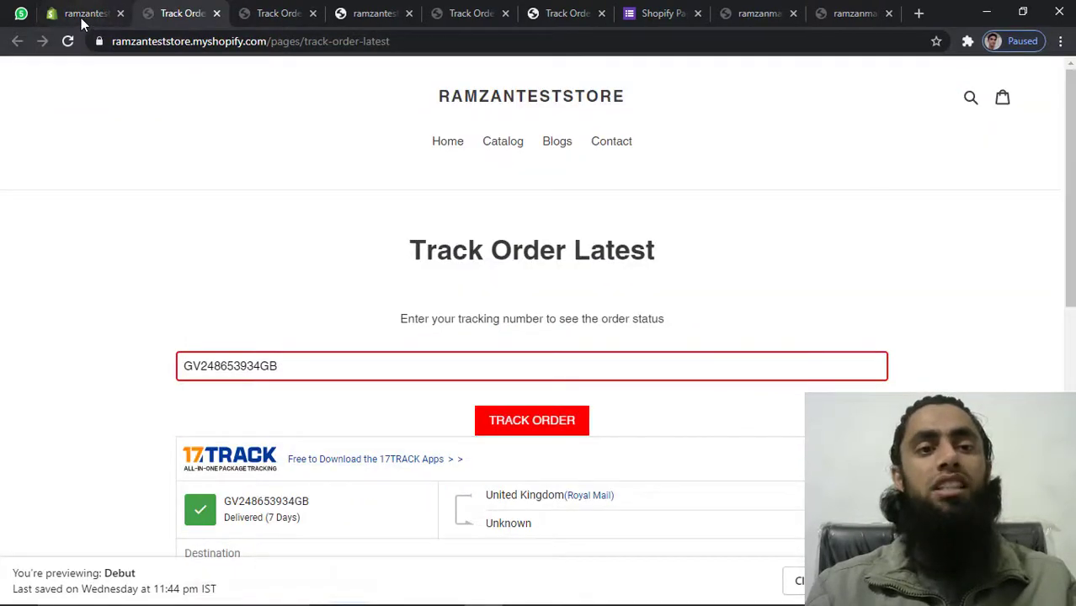
{"action": "left_click", "coordinate": [81, 17]}
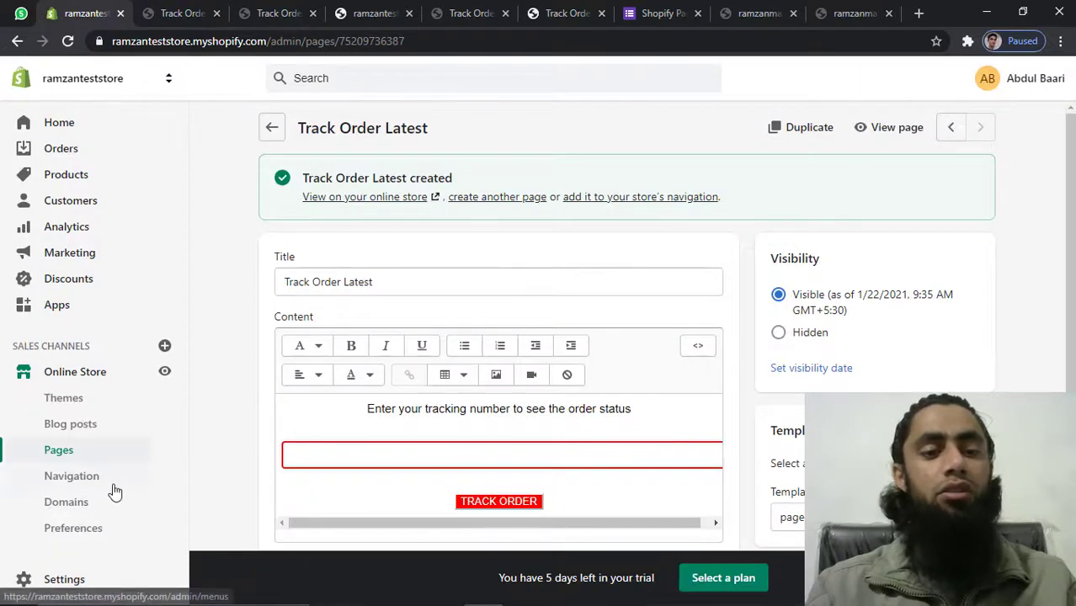
Open Online Store > Navigation, glance at the storefront home page, then return to Navigation
{"action": "left_click", "coordinate": [85, 479]}
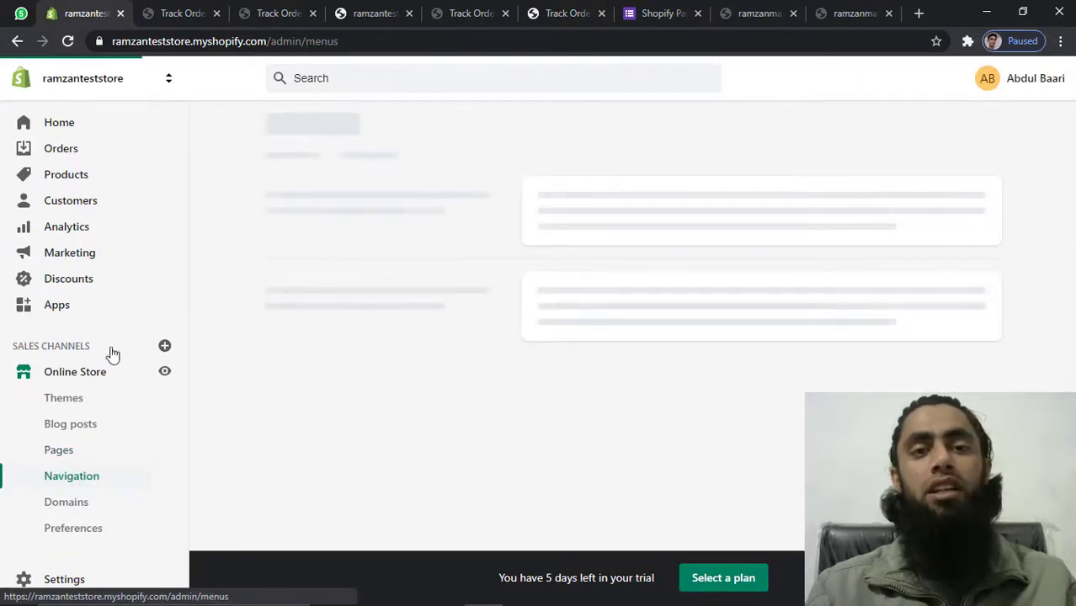
{"action": "left_click", "coordinate": [295, 12]}
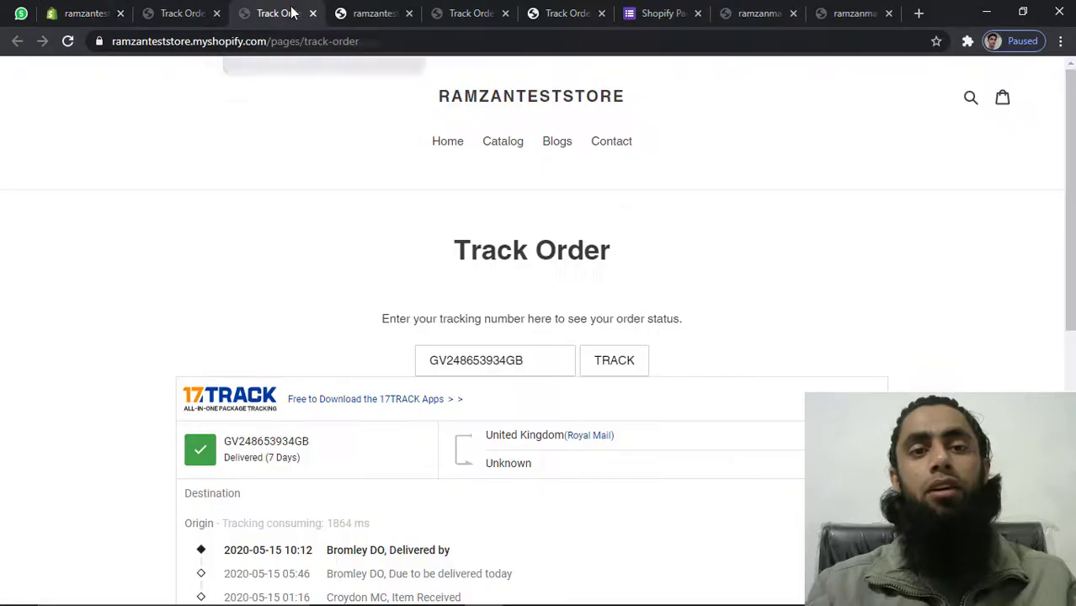
{"action": "left_click", "coordinate": [453, 145]}
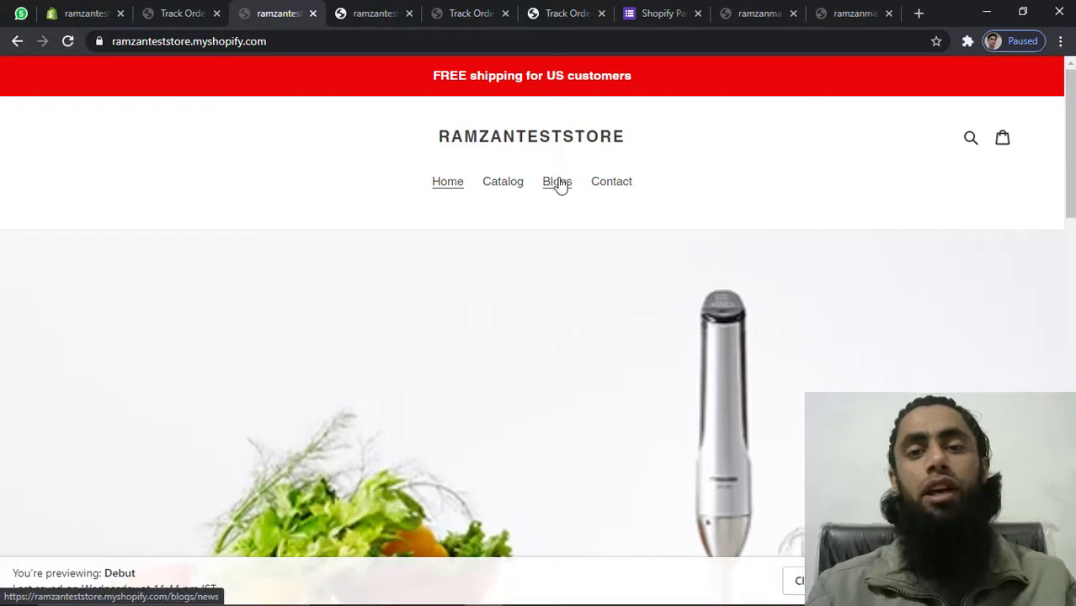
{"action": "left_click", "coordinate": [85, 7]}
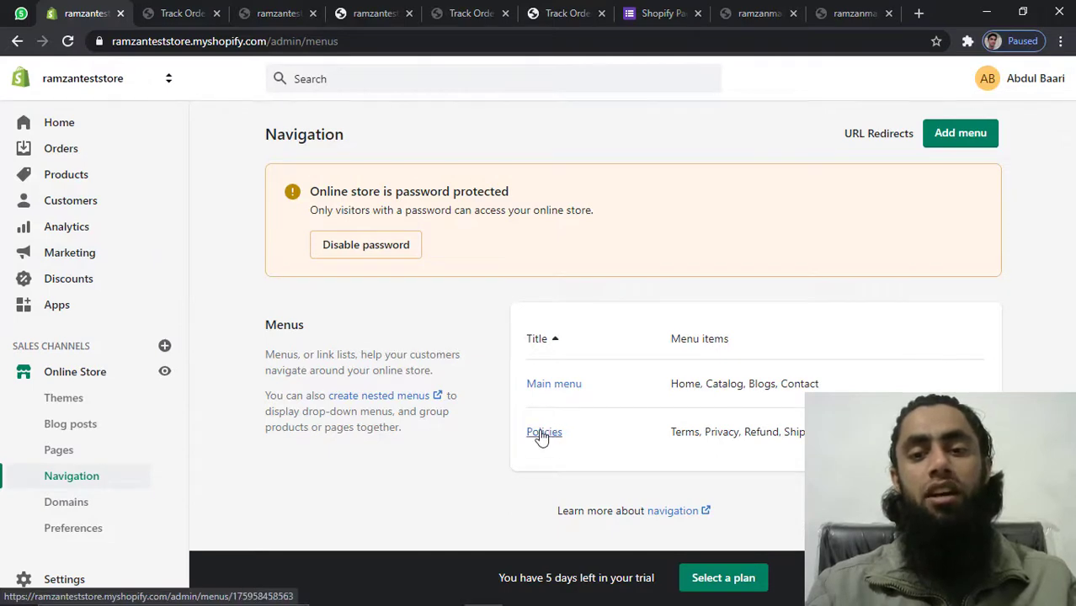
Add a Main menu item named Track Order linked to the Track Order page
{"action": "left_click", "coordinate": [568, 386]}
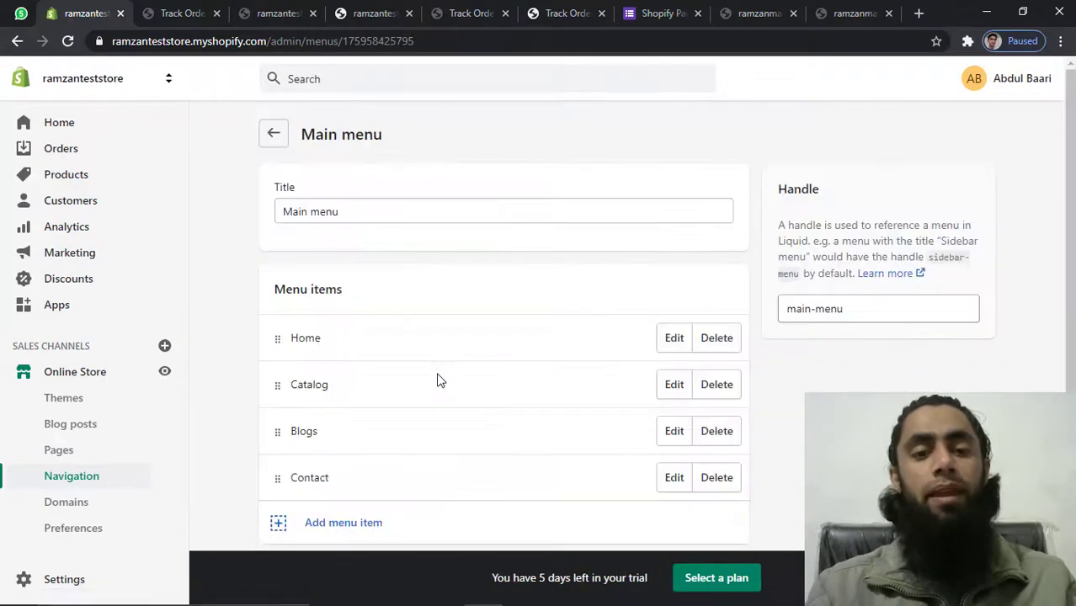
{"action": "scroll", "coordinate": [438, 379], "scroll_direction": "down", "scroll_amount": 1}
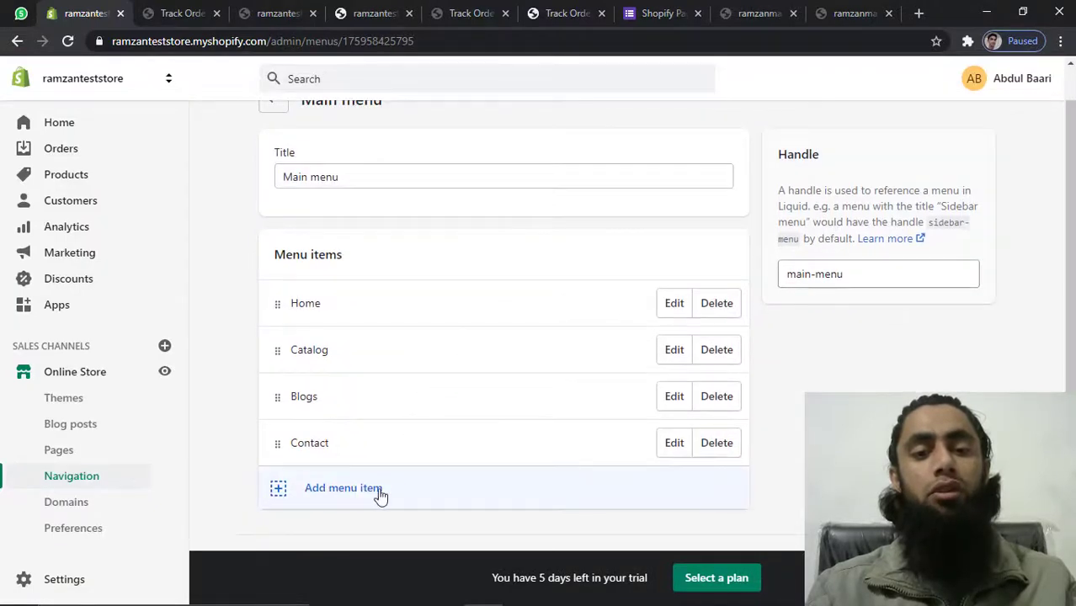
{"action": "left_click", "coordinate": [342, 489]}
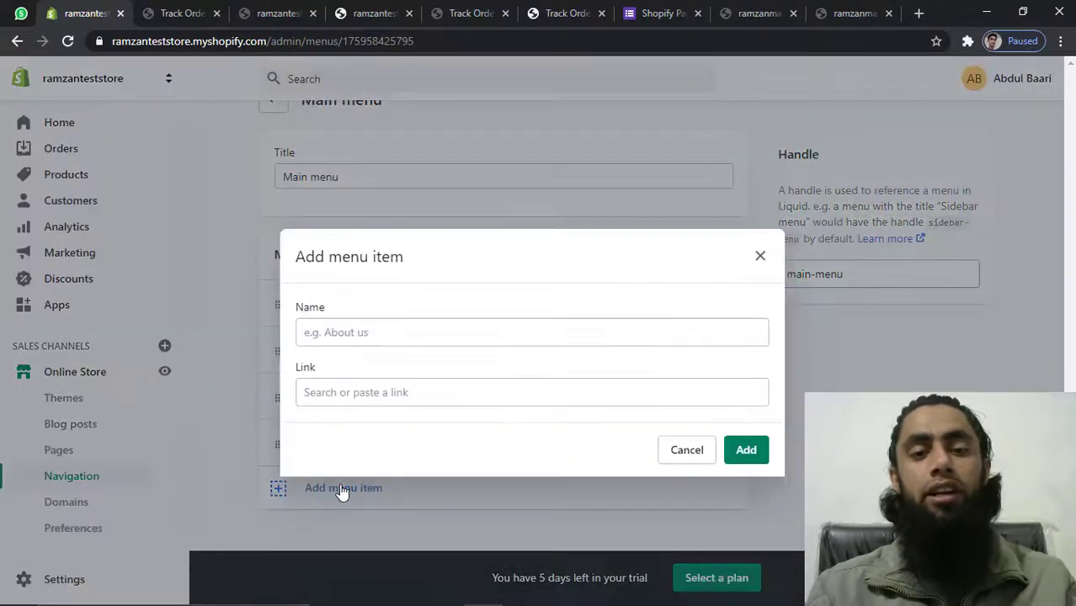
{"action": "left_click", "coordinate": [401, 335]}
{"action": "type", "text": "Track Order"}
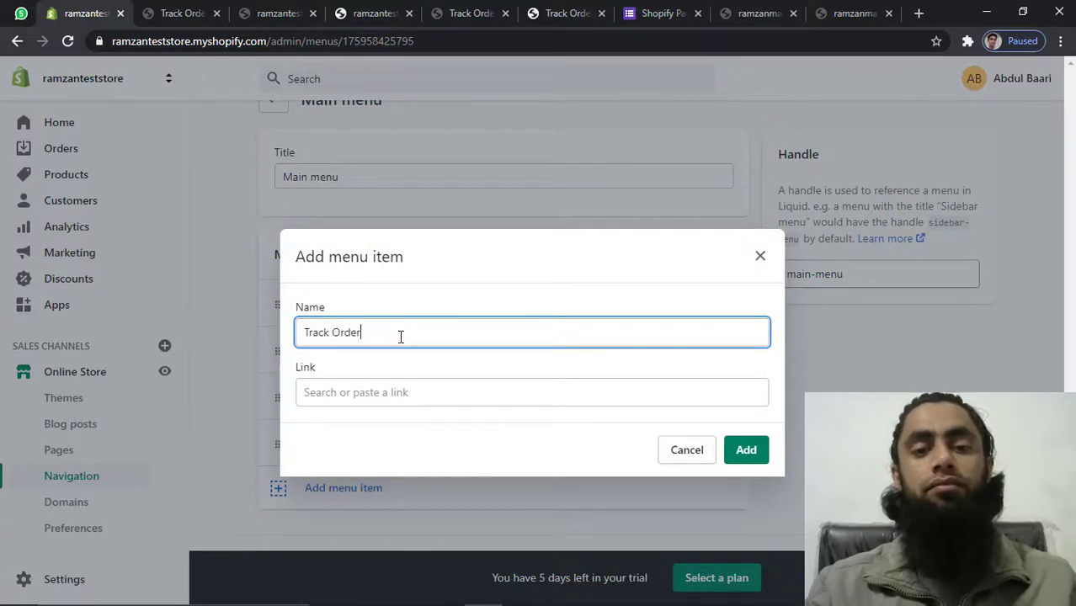
{"action": "left_click", "coordinate": [428, 393]}
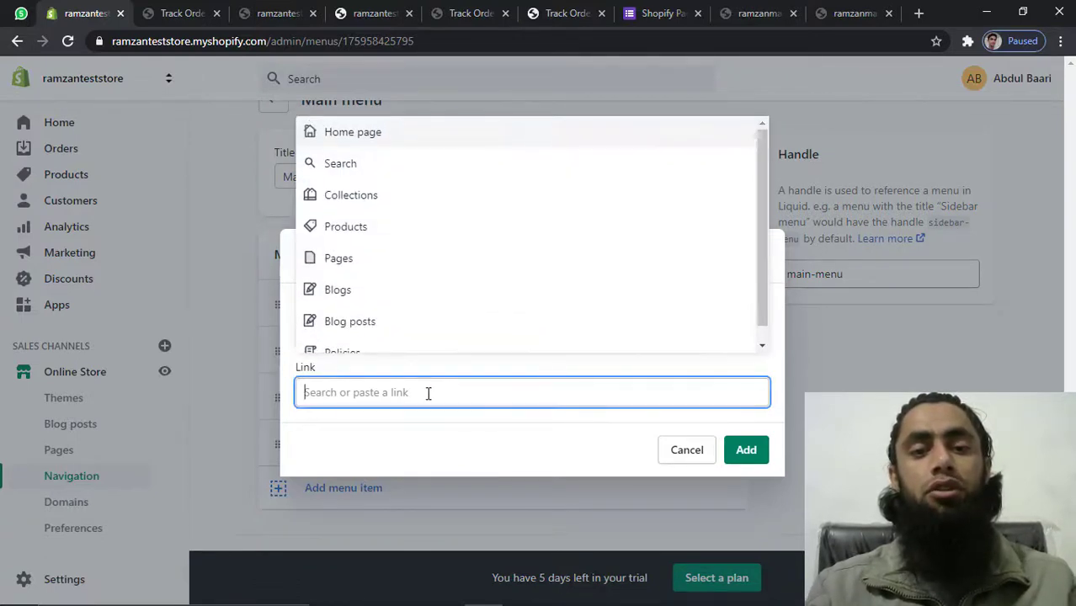
{"action": "left_click", "coordinate": [355, 265]}
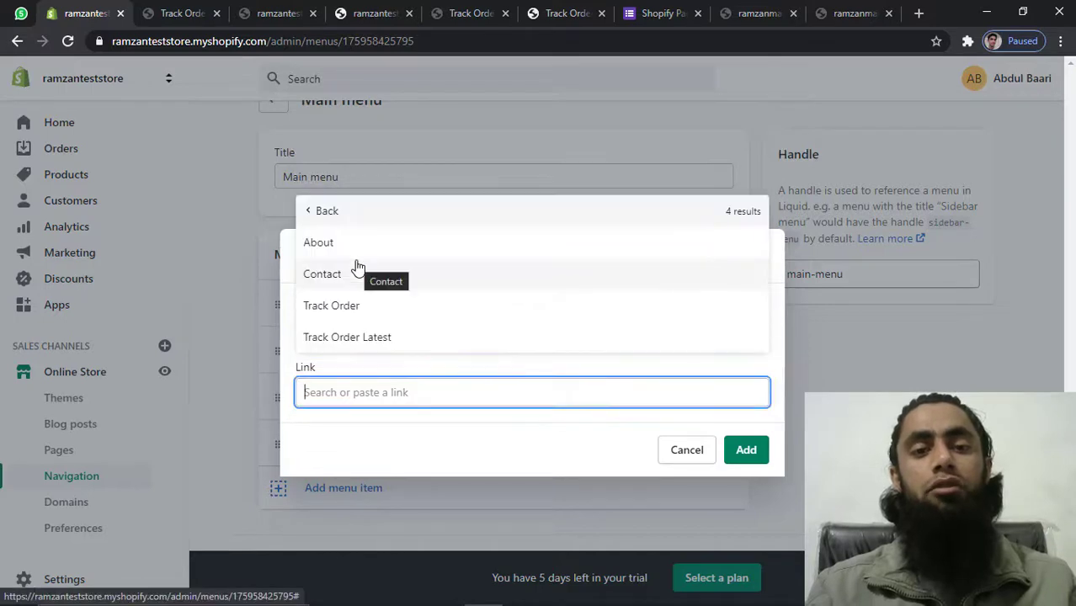
{"action": "left_click", "coordinate": [360, 307]}
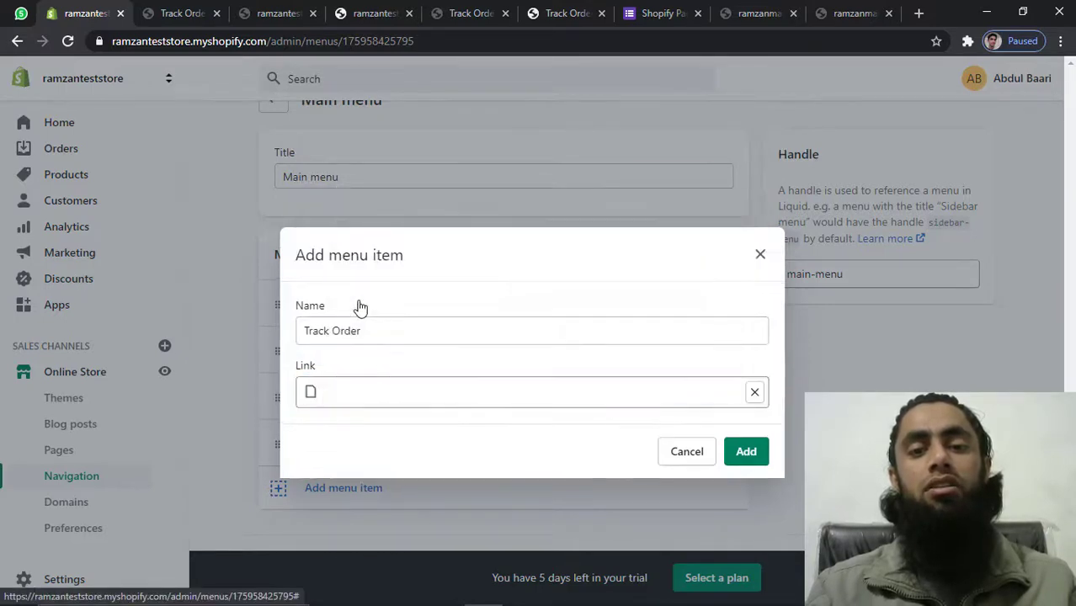
{"action": "left_click", "coordinate": [746, 452]}
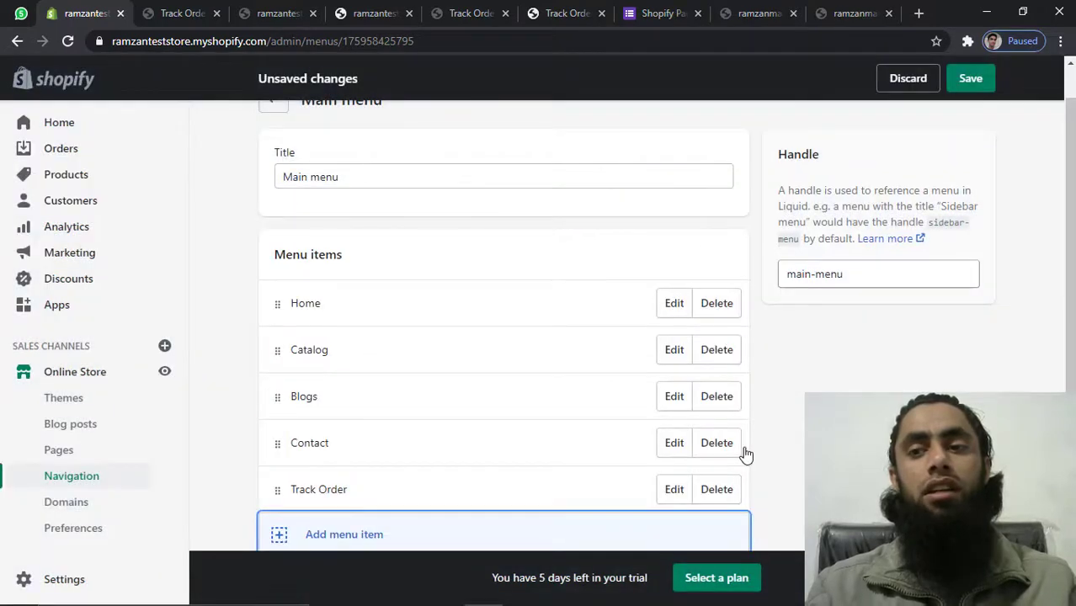
Add a Track Order Latest item linked to its page and save the Main menu
{"action": "left_click", "coordinate": [337, 536]}
{"action": "left_click", "coordinate": [370, 332]}
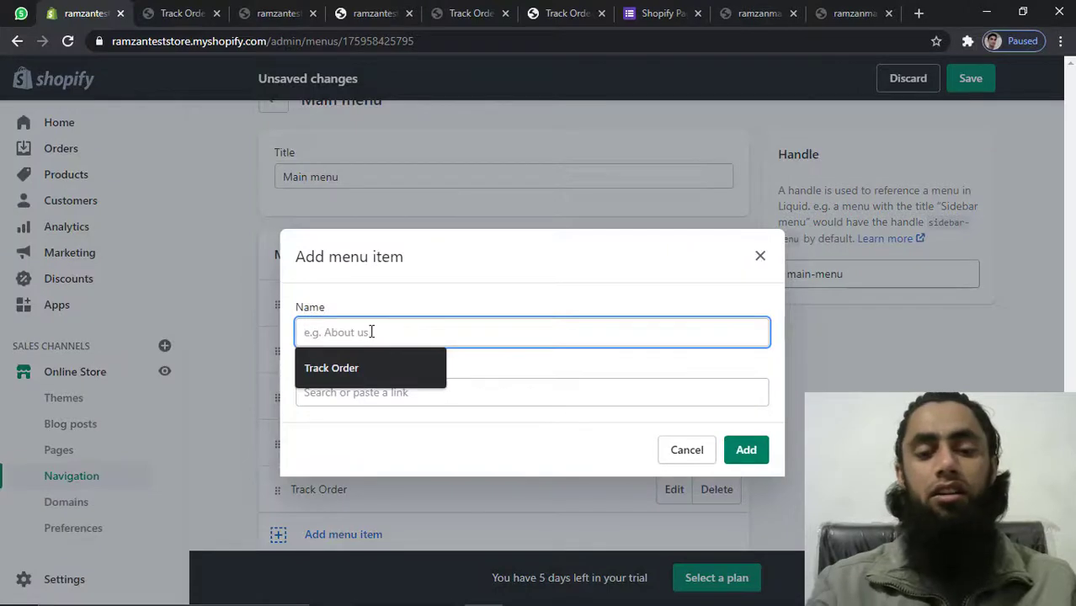
{"action": "key", "text": "Down"}
{"action": "key", "text": "Return"}
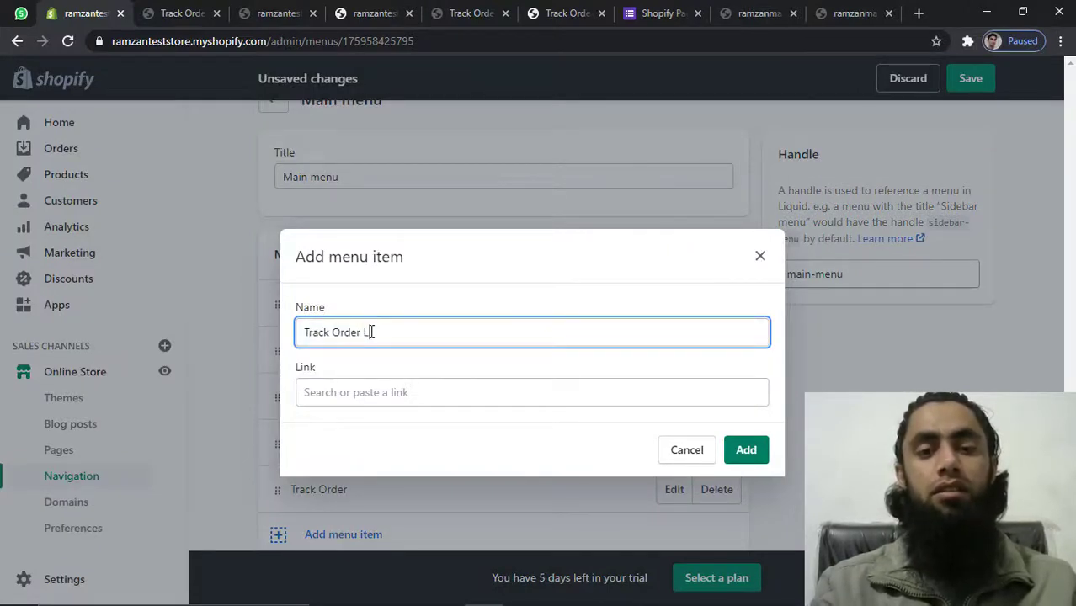
{"action": "type", "text": "Latest"}
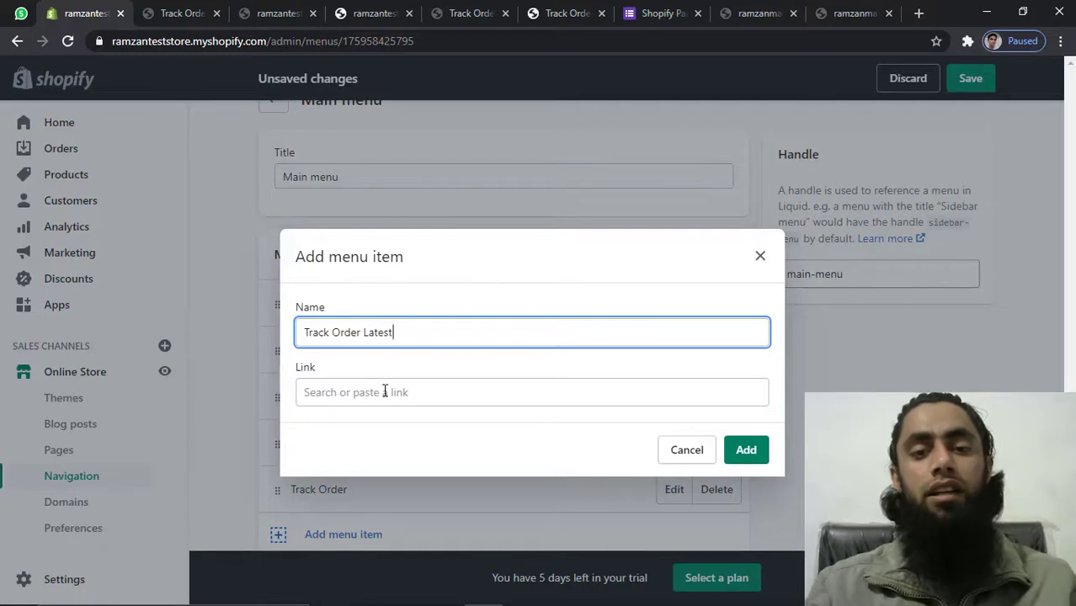
{"action": "left_click", "coordinate": [384, 392]}
{"action": "left_click", "coordinate": [340, 257]}
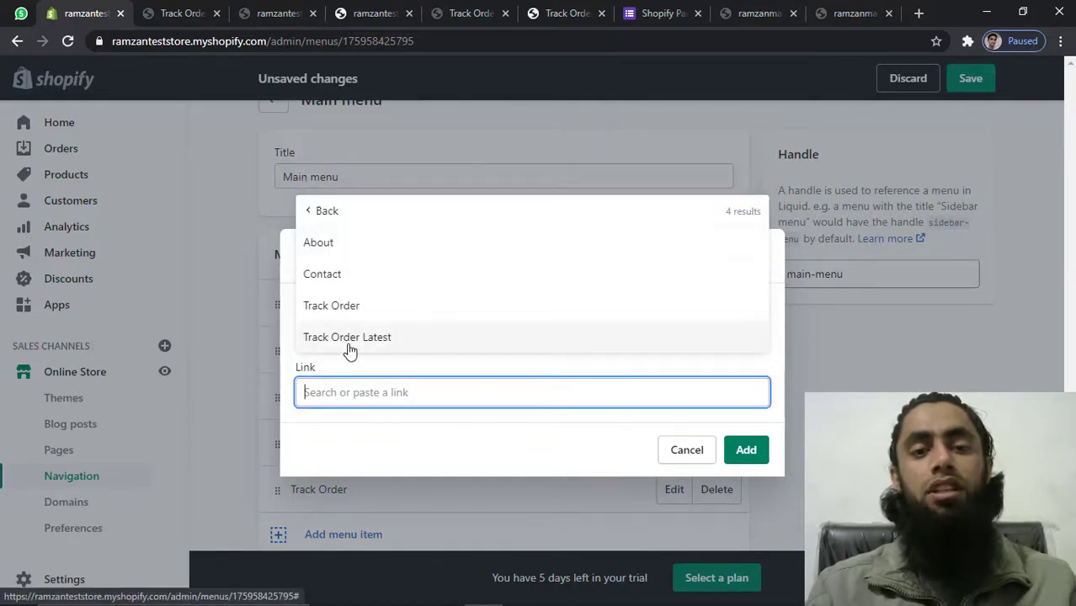
{"action": "left_click", "coordinate": [350, 347]}
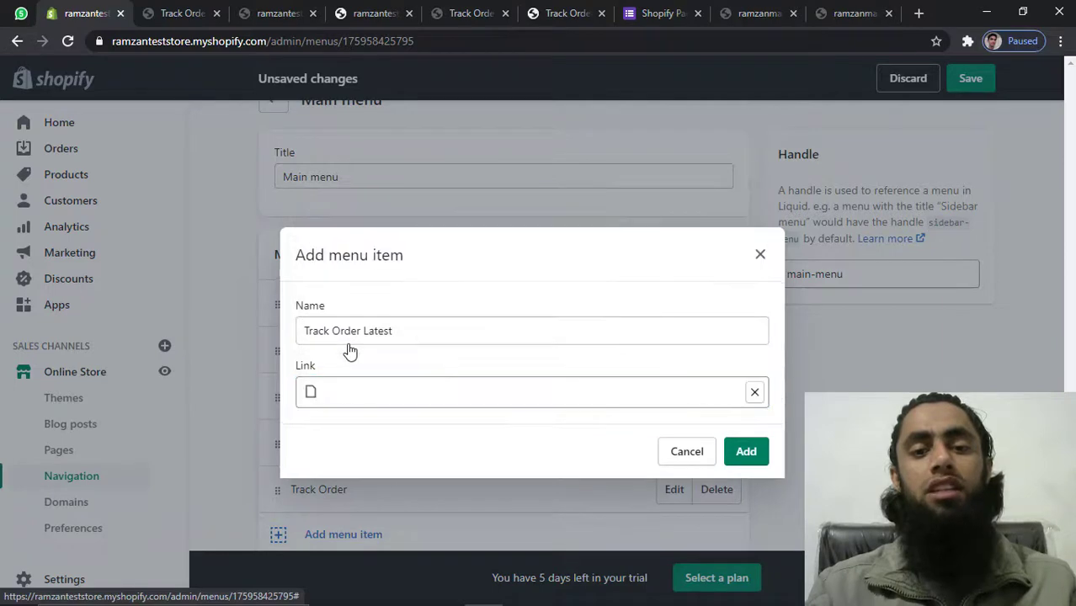
{"action": "left_click", "coordinate": [745, 452]}
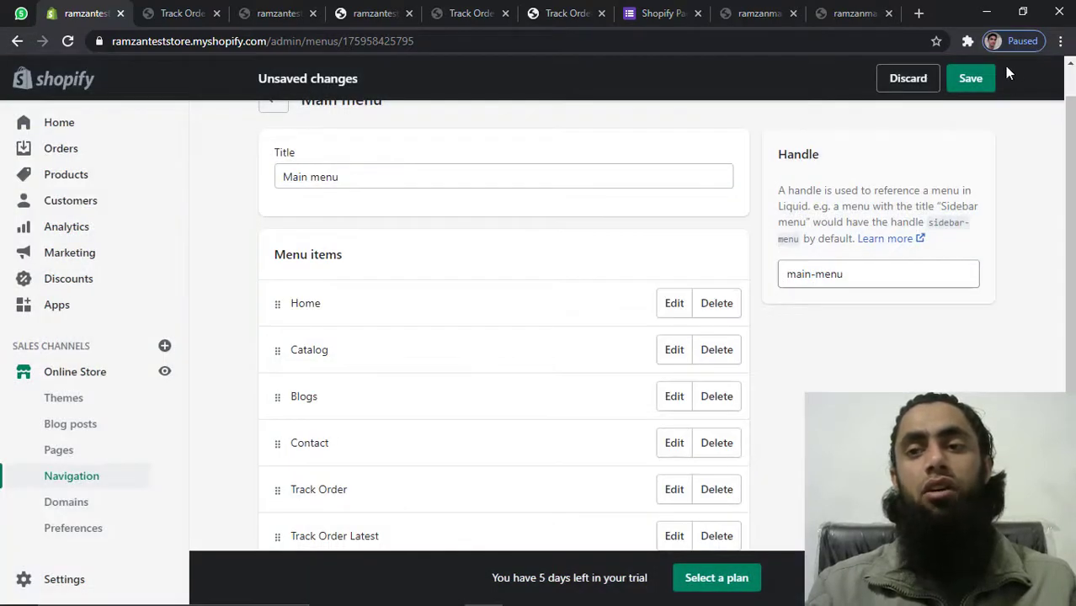
{"action": "left_click", "coordinate": [970, 78]}
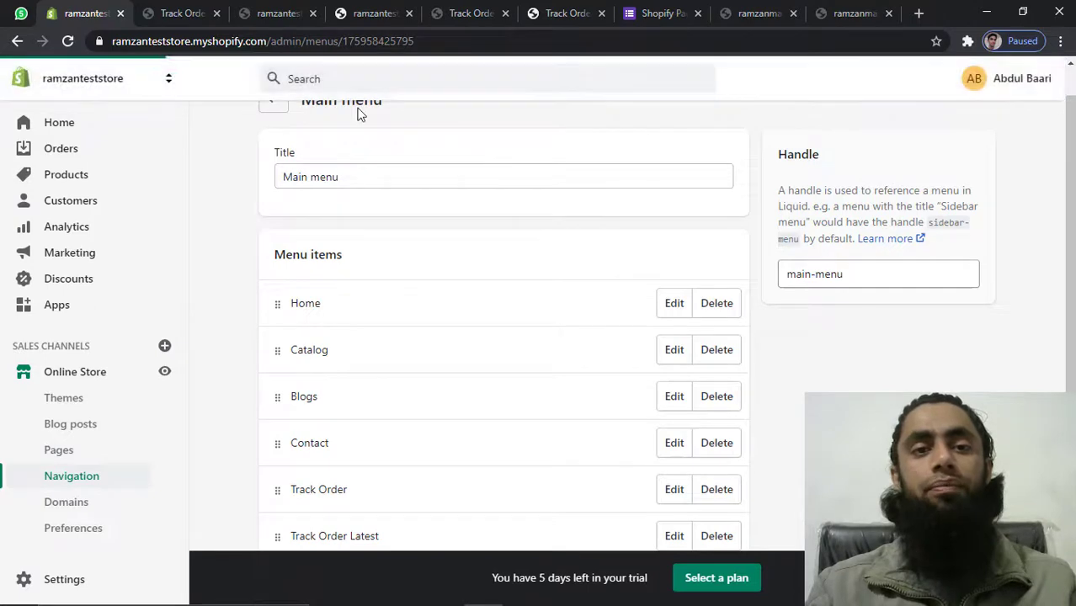
Reload the storefront, then open Track Order and Track Order Latest from the header menu
{"action": "left_click", "coordinate": [269, 13]}
{"action": "left_click", "coordinate": [69, 41]}
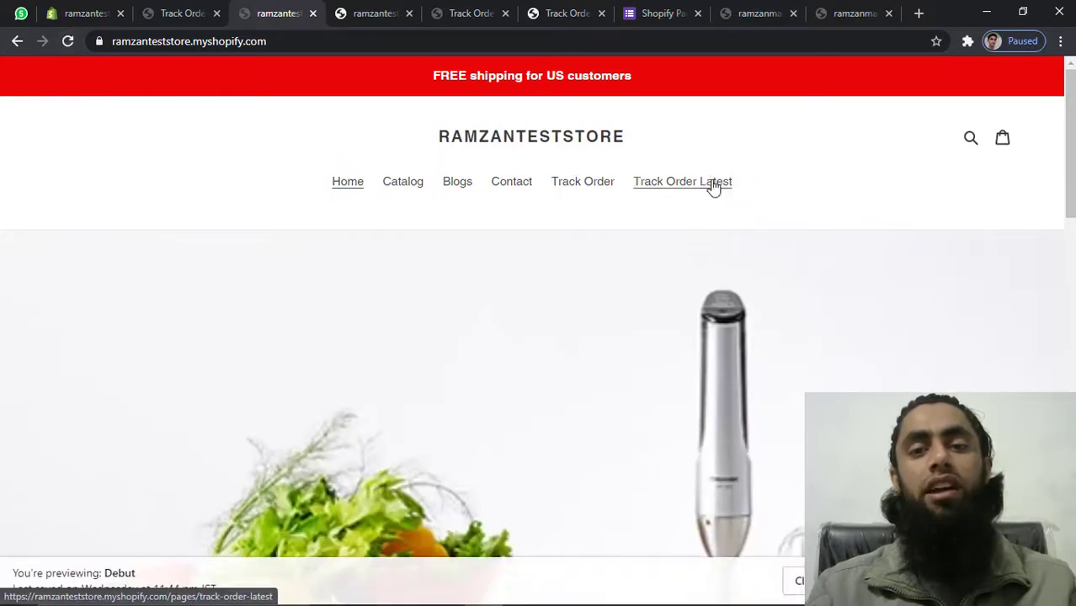
{"action": "left_click", "coordinate": [577, 189]}
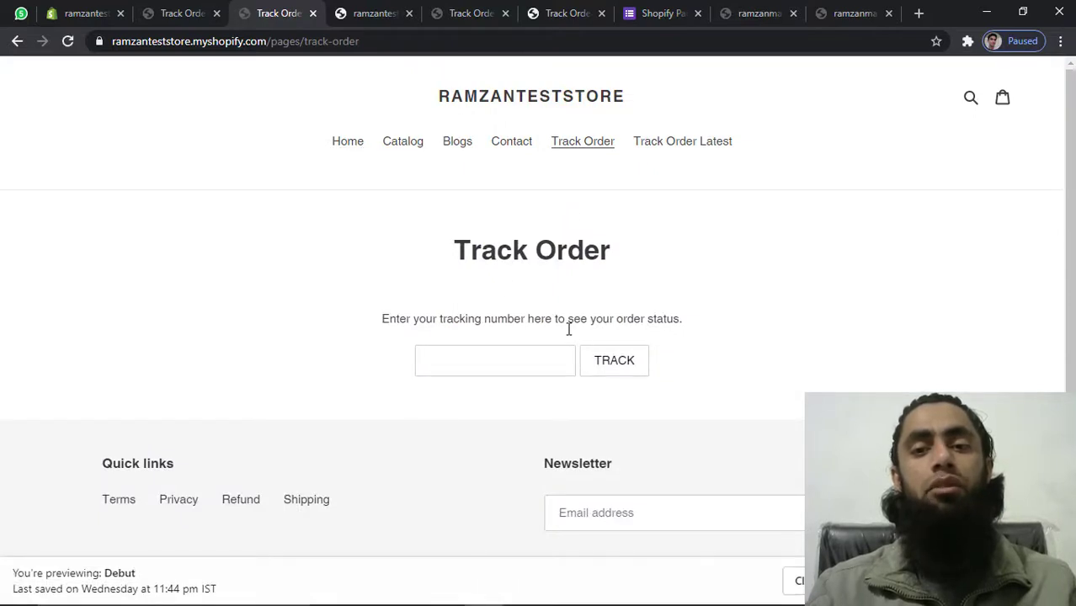
{"action": "left_click", "coordinate": [672, 145]}
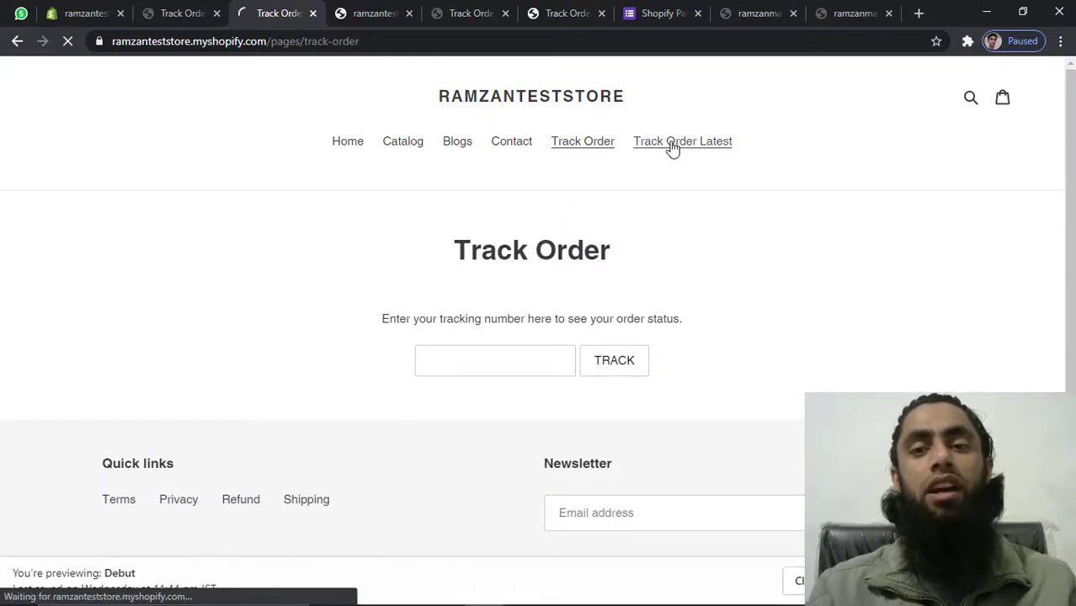